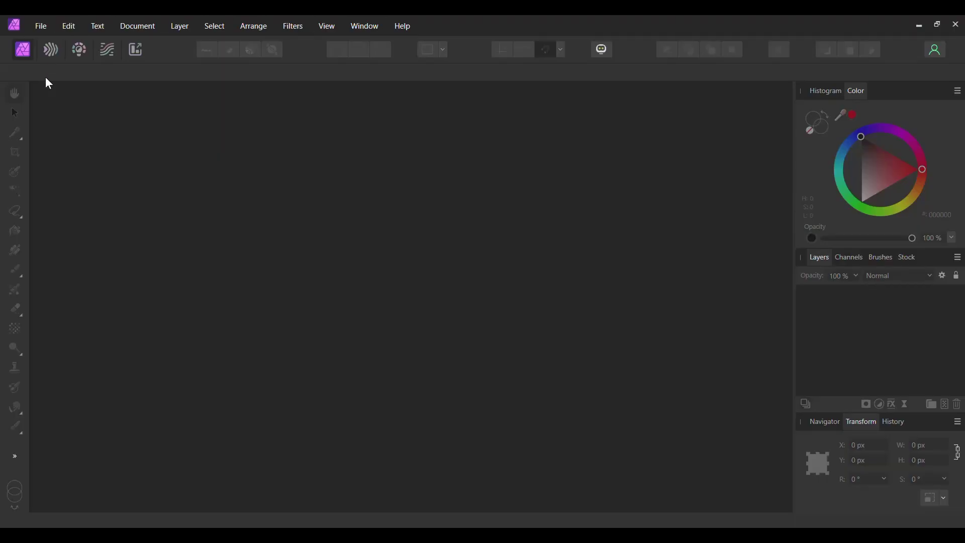
# - Open the pexels-artempodrez-6801189 hand photo from the Flame Effect folder
pyautogui.click(37, 24)
pyautogui.click(54, 175)
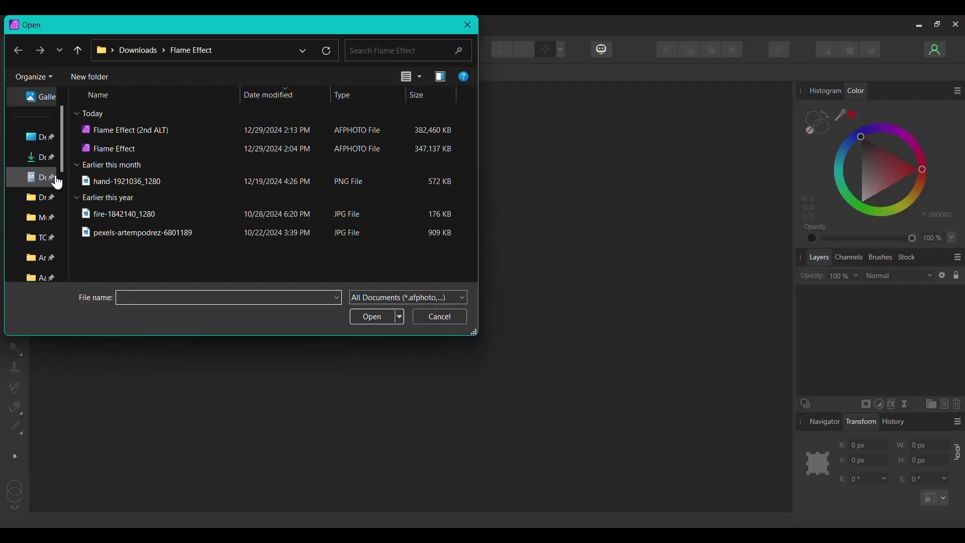
pyautogui.click(125, 181)
pyautogui.click(191, 232)
pyautogui.click(375, 317)
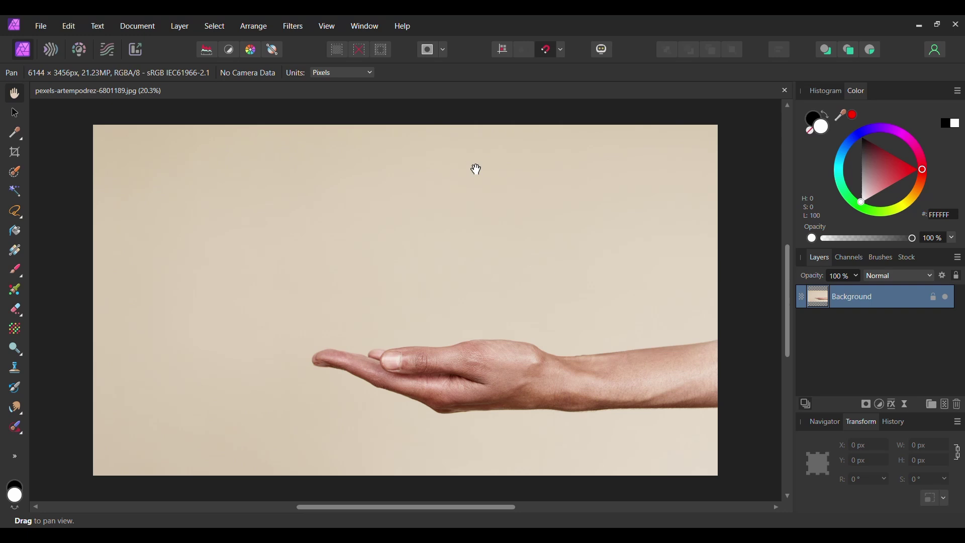
# - Select the hand and forearm with a 186 px Selection Brush and refine it to a new layer
pyautogui.click(14, 172)
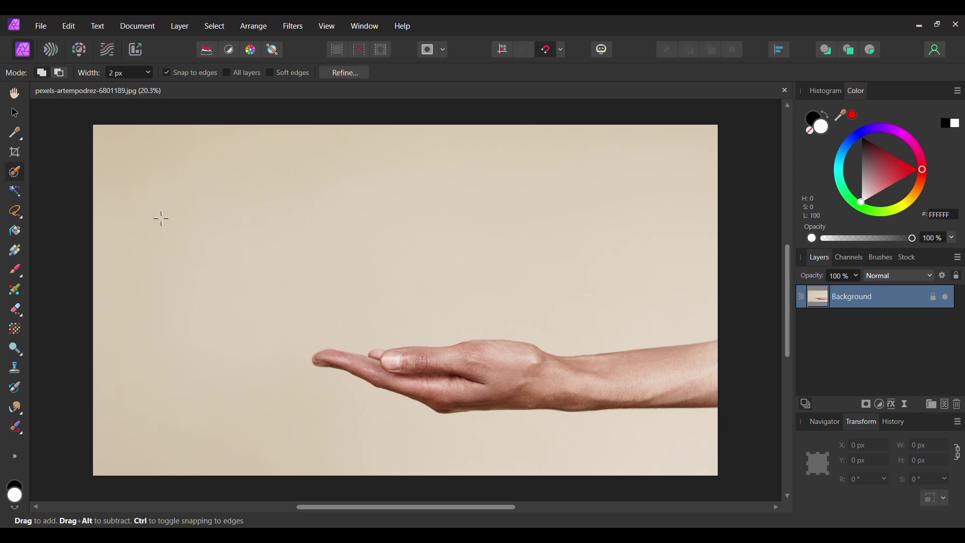
pyautogui.press(']')
pyautogui.press(']')
pyautogui.press(']')
pyautogui.press(']')
pyautogui.press(']')
pyautogui.press(']')
pyautogui.press(']')
pyautogui.press(']')
pyautogui.moveTo(682, 384)
pyautogui.mouseDown()
pyautogui.moveTo(645, 383)
pyautogui.moveTo(710, 395)
pyautogui.moveTo(664, 385)
pyautogui.moveTo(579, 385)
pyautogui.mouseUp()
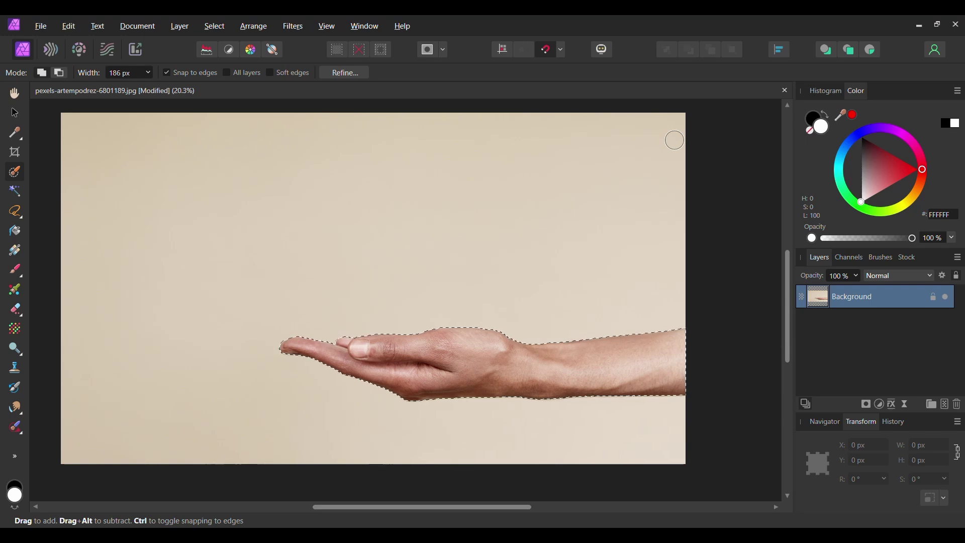
pyautogui.click(345, 73)
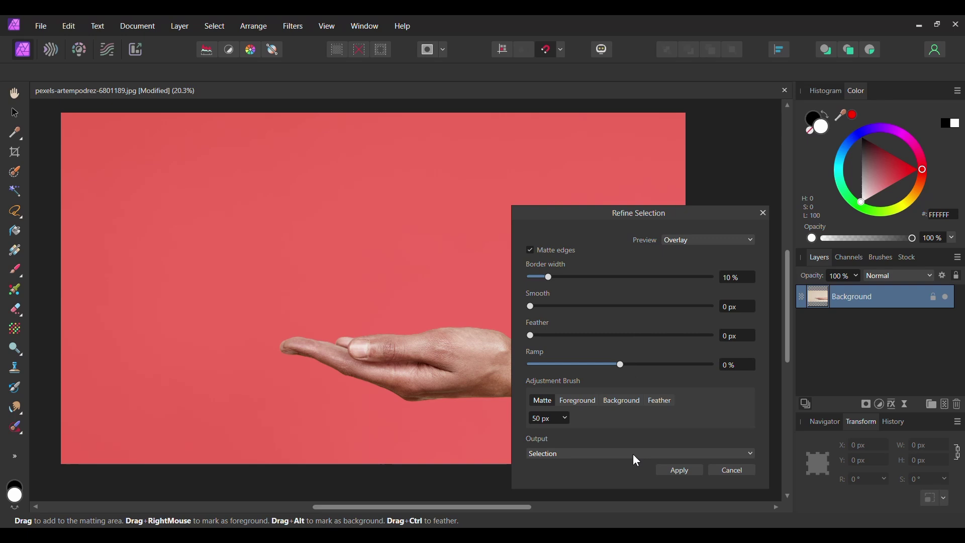
pyautogui.click(634, 454)
pyautogui.click(553, 496)
pyautogui.press('Return')
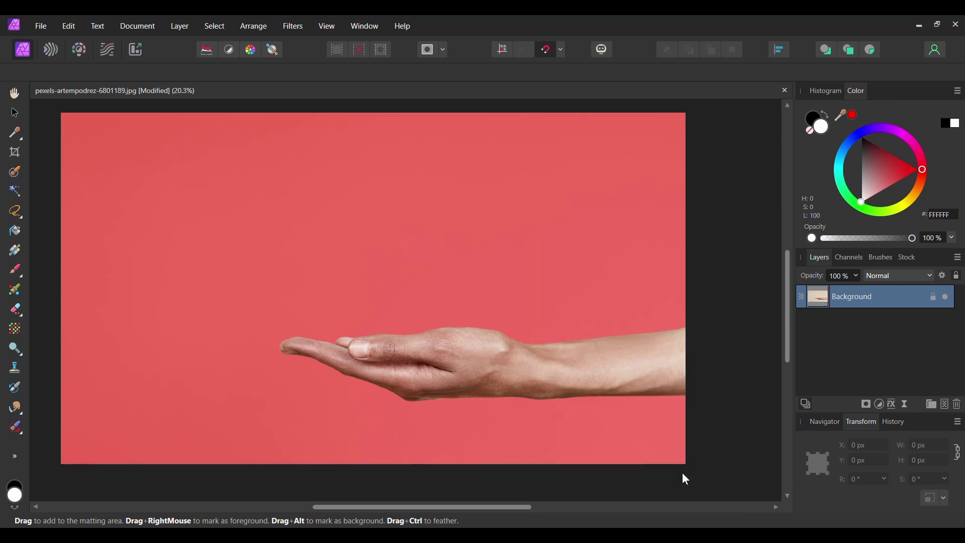
# - Rename the cutout layer to 'Hand'
pyautogui.doubleClick(867, 300)
pyautogui.write('Hand')
pyautogui.press('Return')
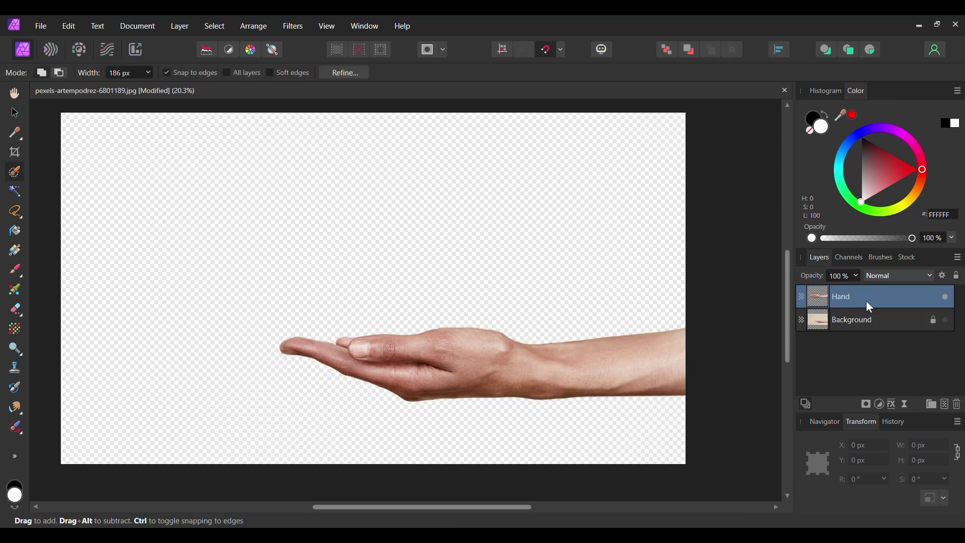
# - Draw a canvas-sized rectangle and move its layer below the Hand layer
pyautogui.click(14, 457)
pyautogui.moveTo(81, 400)
pyautogui.click(186, 29)
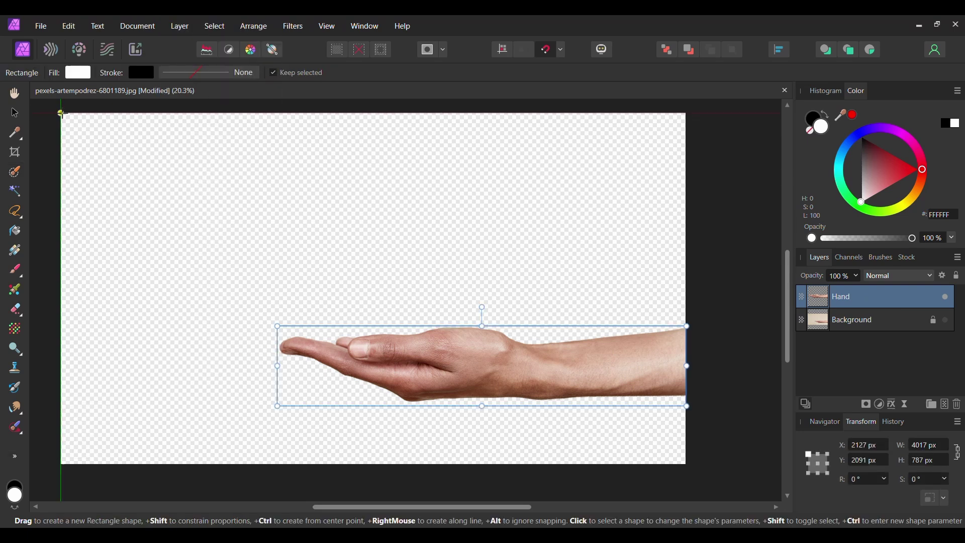
pyautogui.moveTo(61, 113); pyautogui.dragTo(688, 465)
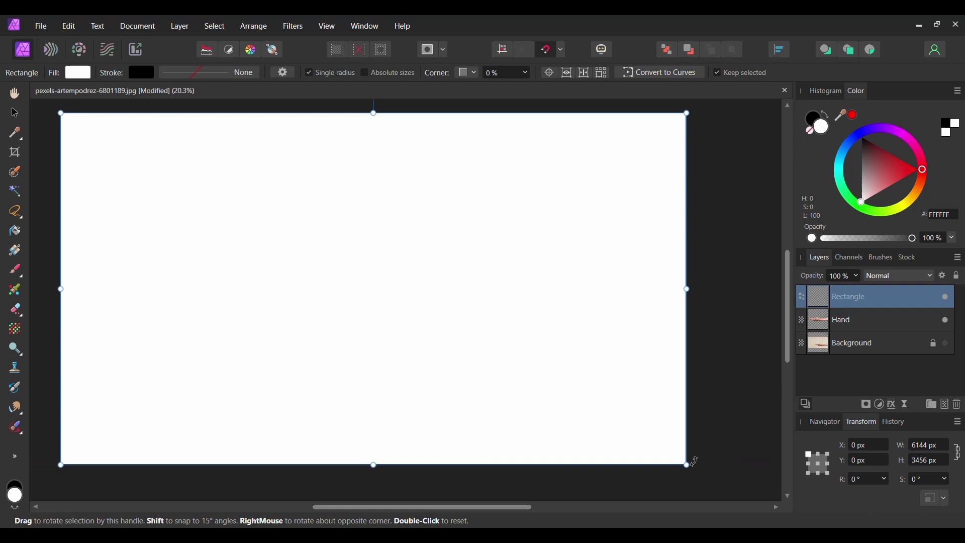
pyautogui.moveTo(855, 298); pyautogui.dragTo(805, 340)
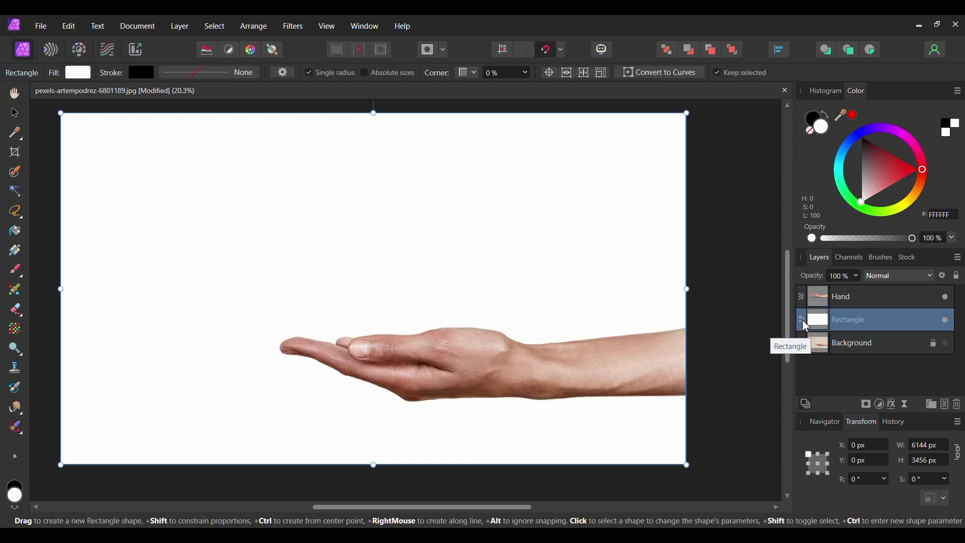
# - Set the rectangle's fill colour to hex 2C1F1F
pyautogui.doubleClick(824, 134)
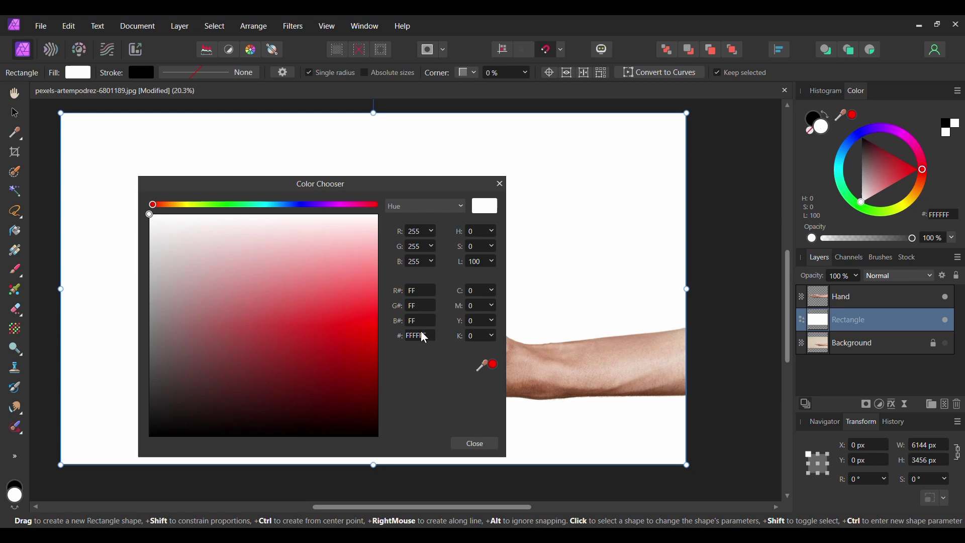
pyautogui.click(409, 336)
pyautogui.write('2')
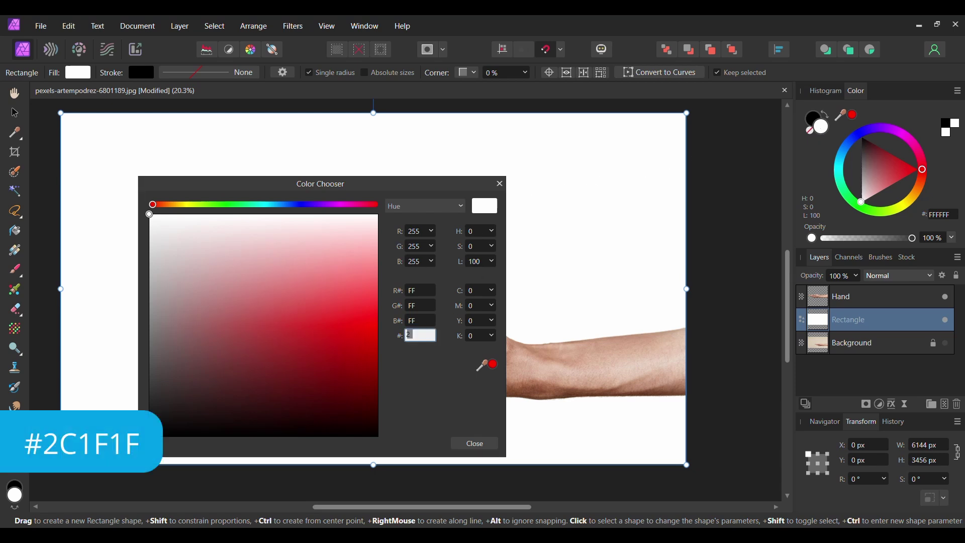
pyautogui.write('c1f1f')
pyautogui.press('Return')
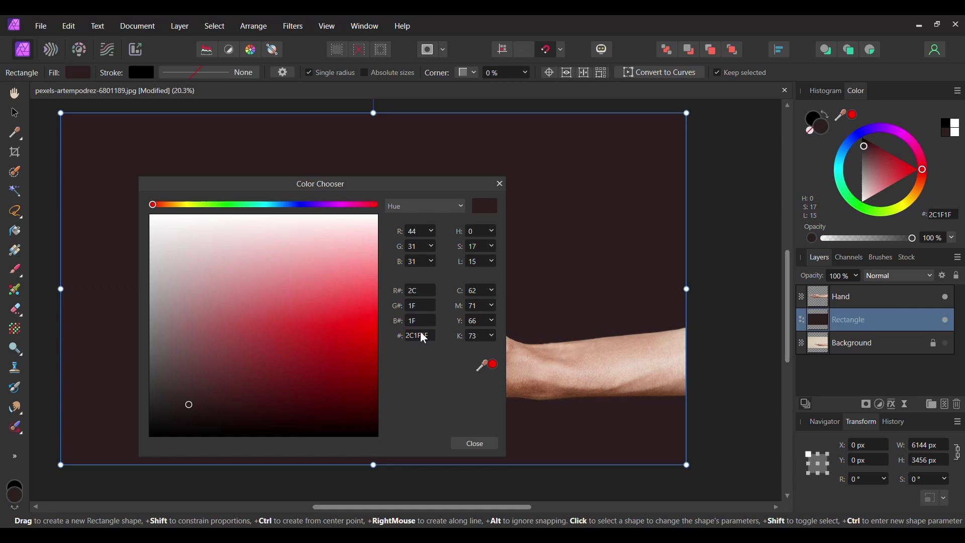
pyautogui.click(475, 444)
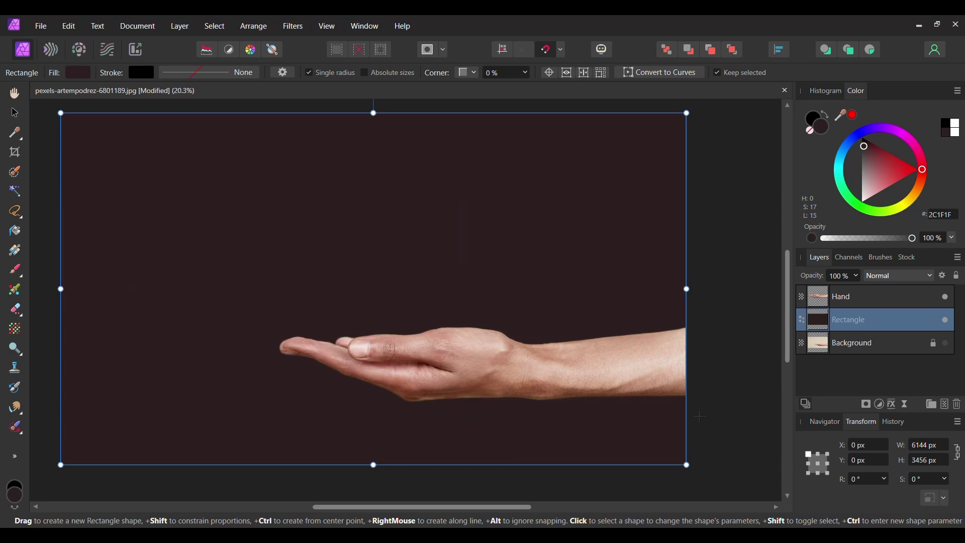
# - Add a Recolor adjustment to the rectangle with hue 215, saturation 60% and lightness -75%
pyautogui.click(878, 404)
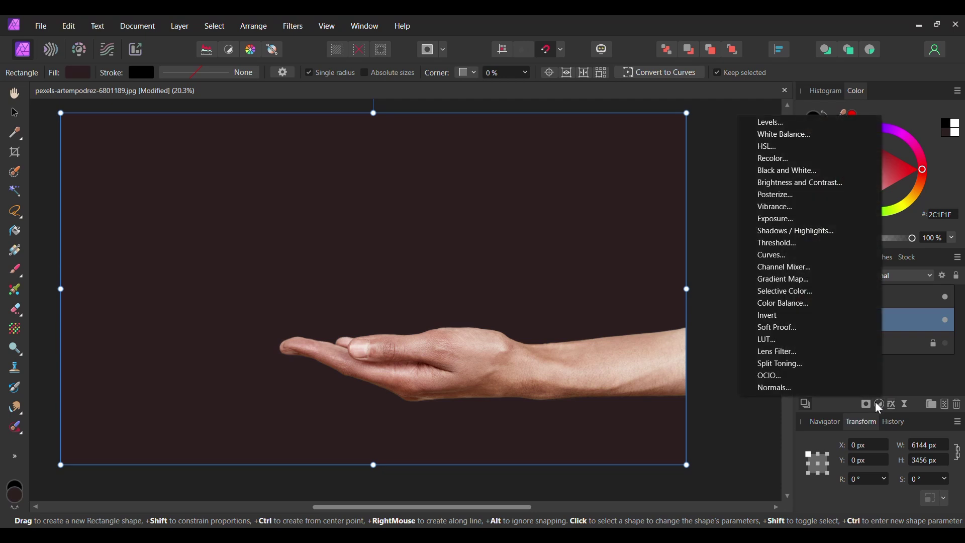
pyautogui.click(765, 158)
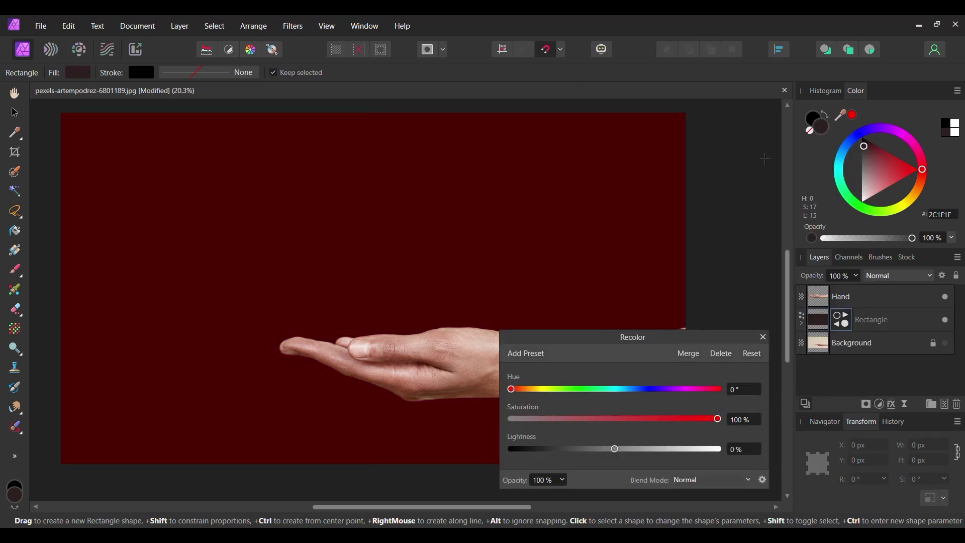
pyautogui.click(746, 390)
pyautogui.write('215')
pyautogui.press('Return')
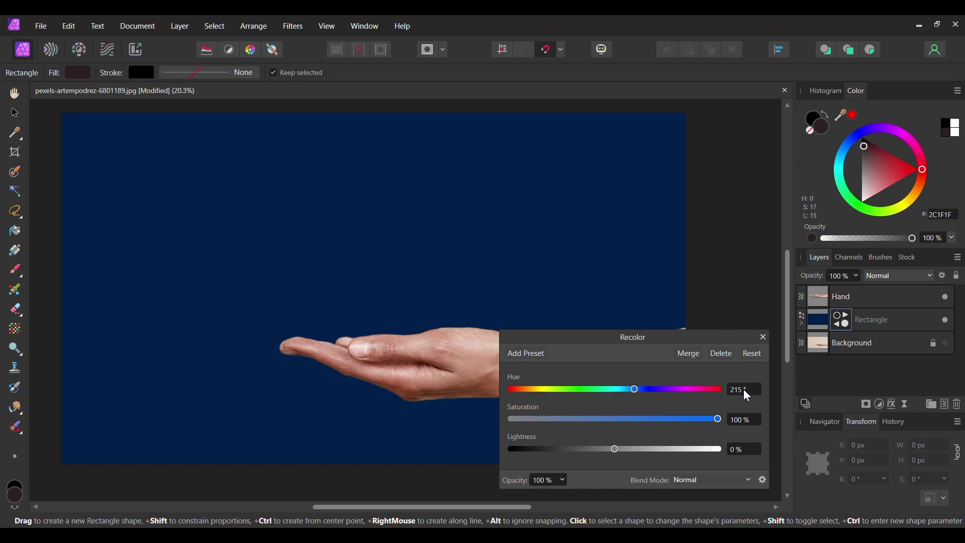
pyautogui.click(752, 418)
pyautogui.write('60')
pyautogui.press('Return')
pyautogui.click(750, 452)
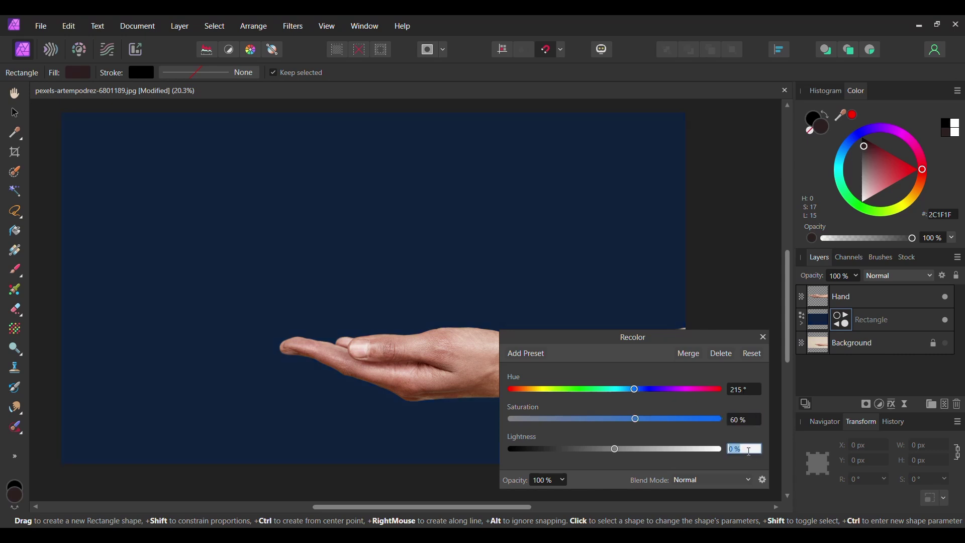
pyautogui.write('-75')
pyautogui.press('Return')
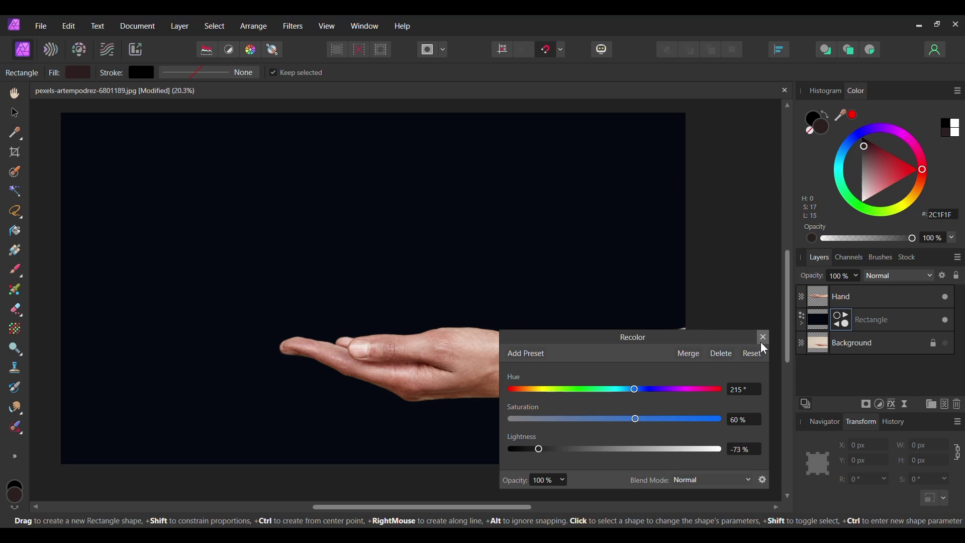
pyautogui.click(764, 337)
pyautogui.click(802, 322)
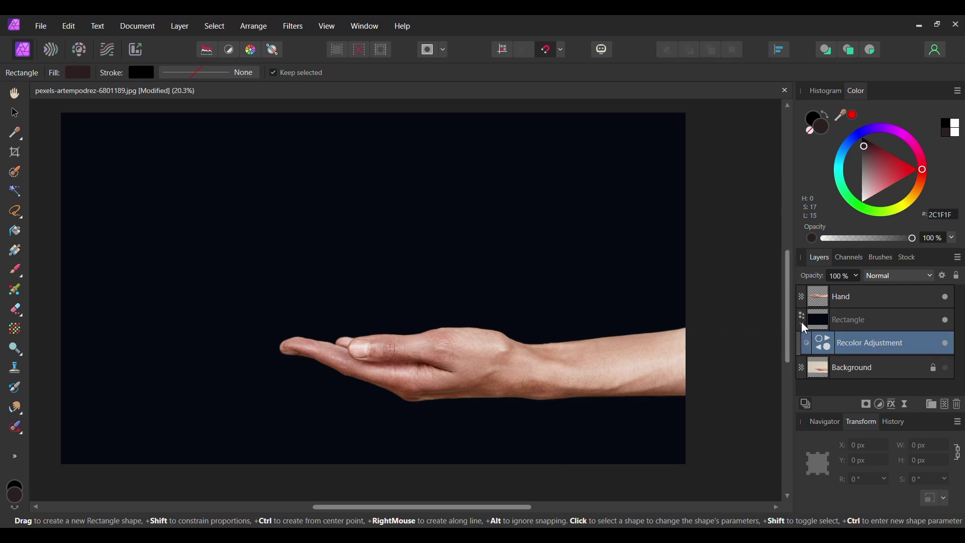
pyautogui.click(802, 322)
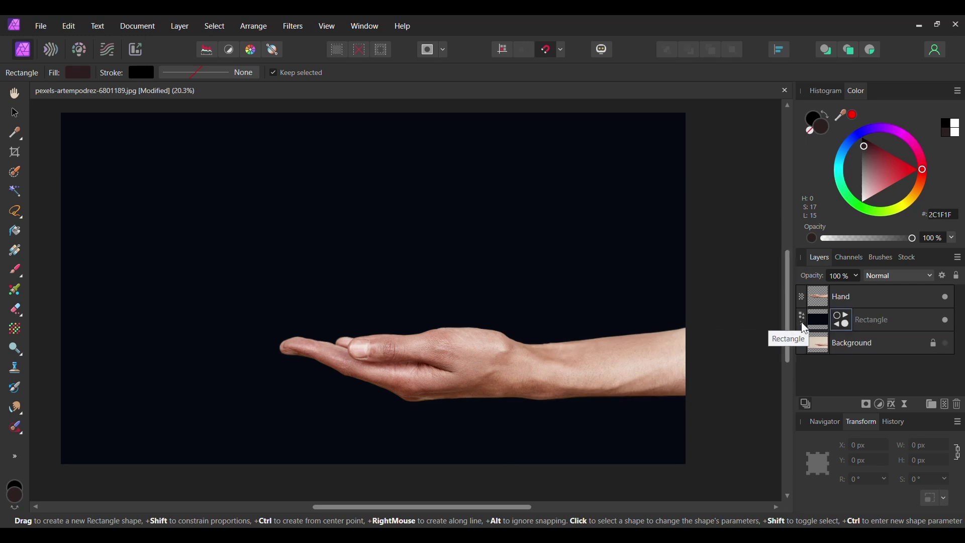
# - Add a Recolor adjustment to the Hand layer with hue 245, saturation 71% and lightness -5%
pyautogui.click(864, 303)
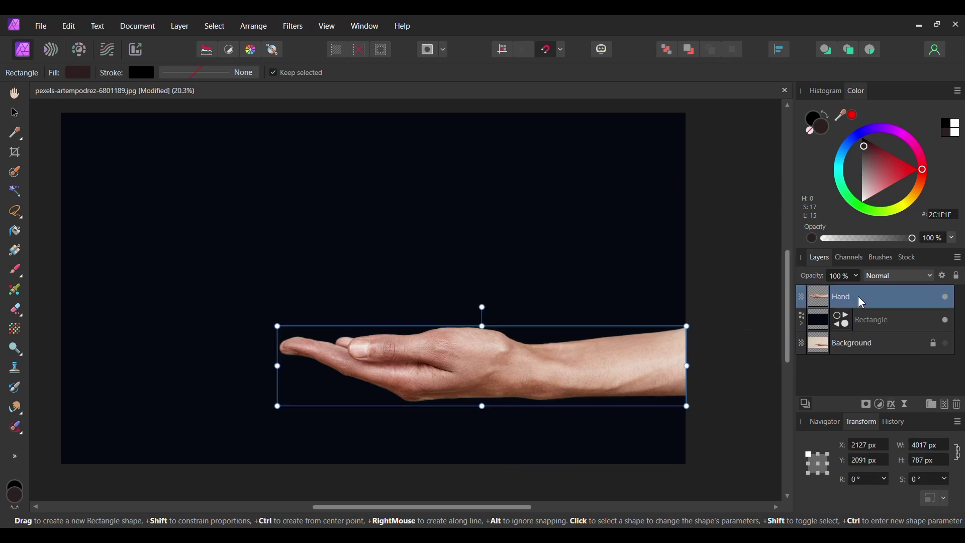
pyautogui.click(881, 406)
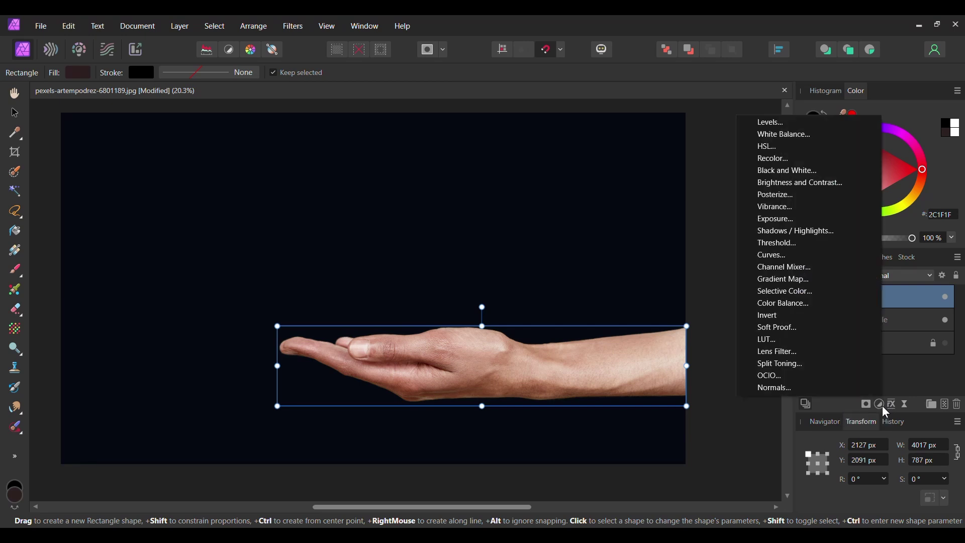
pyautogui.click(788, 166)
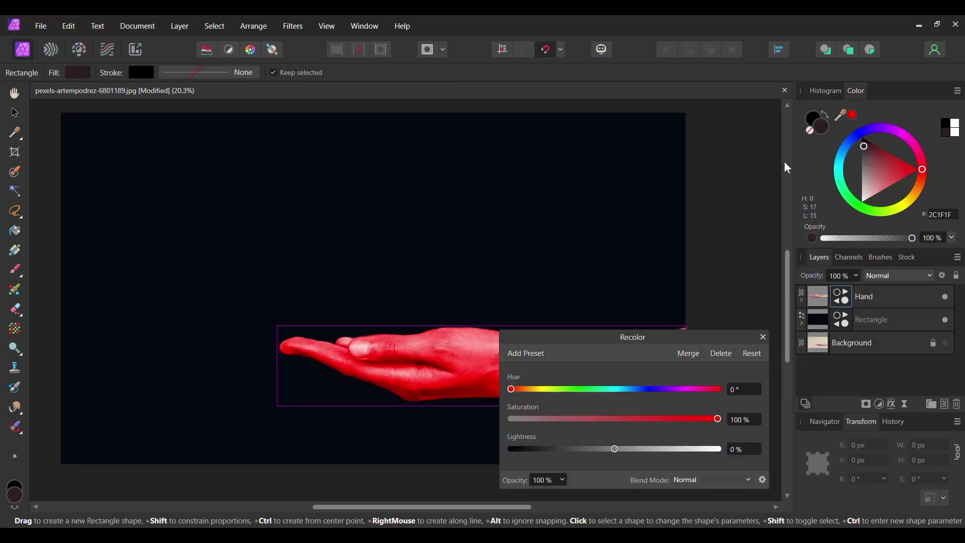
pyautogui.click(741, 390)
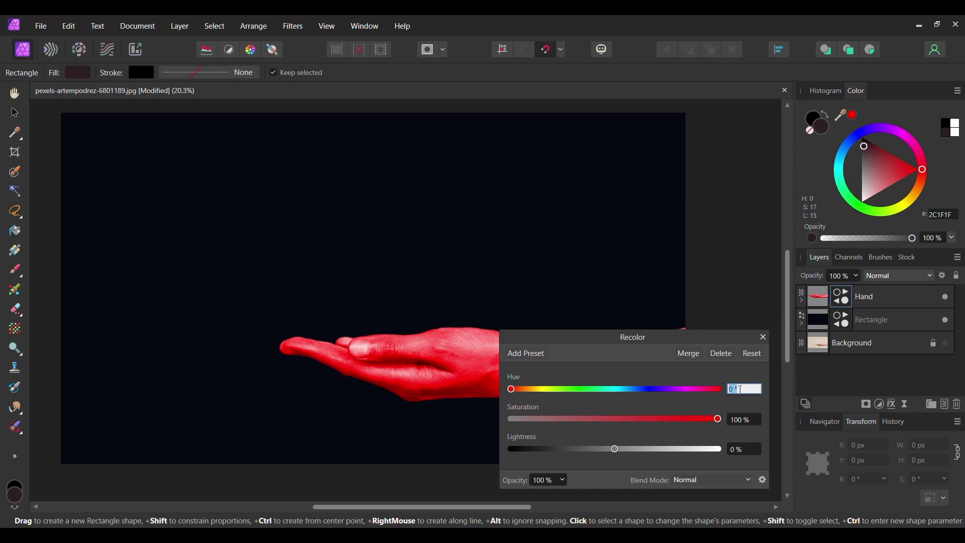
pyautogui.write('245')
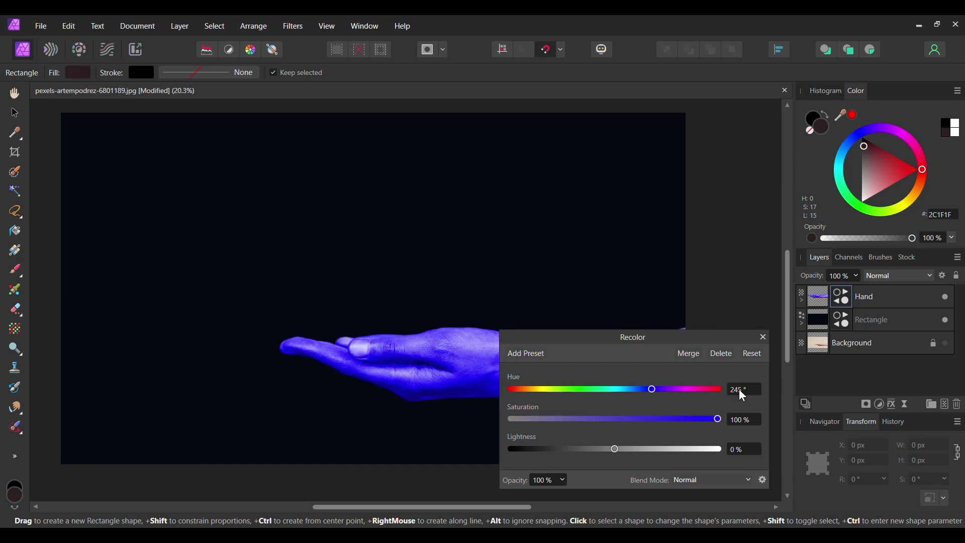
pyautogui.press('Tab')
pyautogui.write('71')
pyautogui.press('Return')
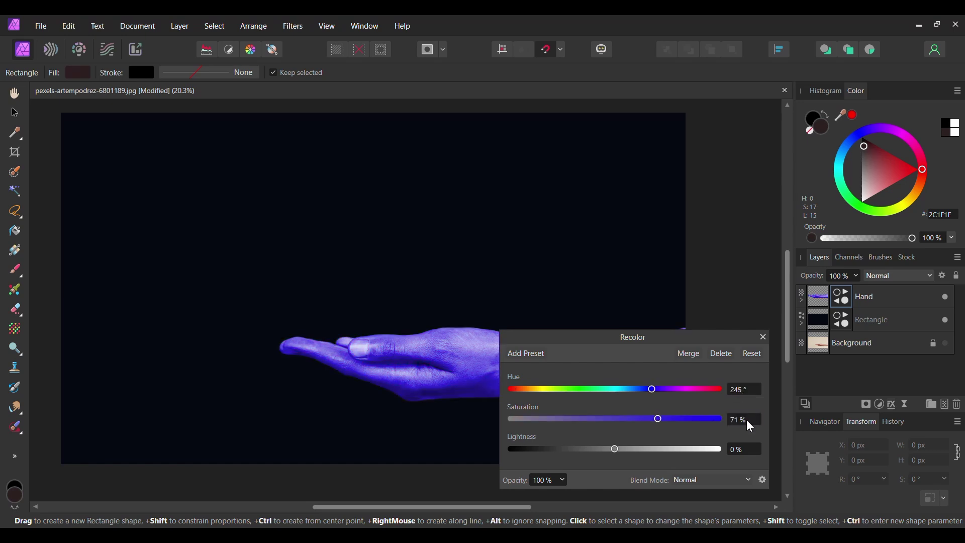
pyautogui.click(755, 451)
pyautogui.write('-5')
pyautogui.press('Return')
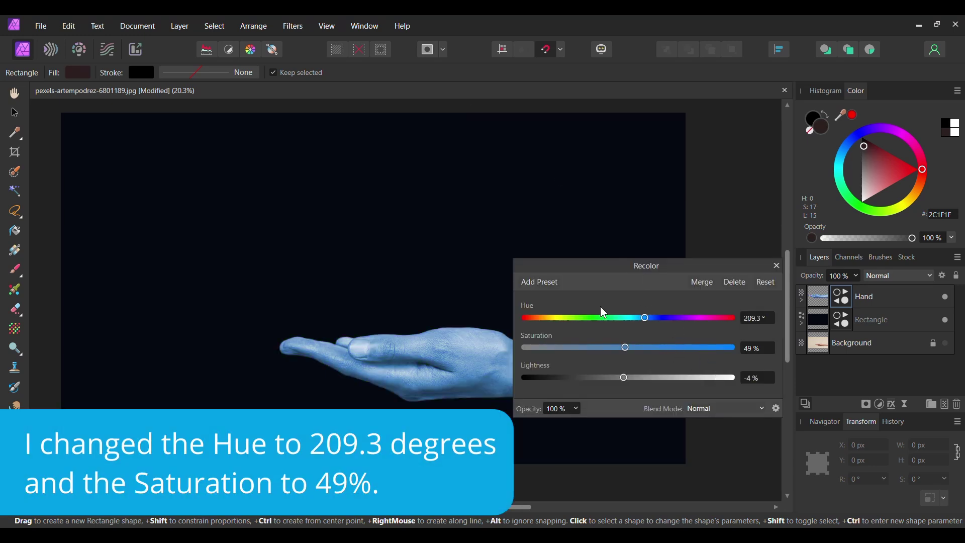
pyautogui.click(776, 265)
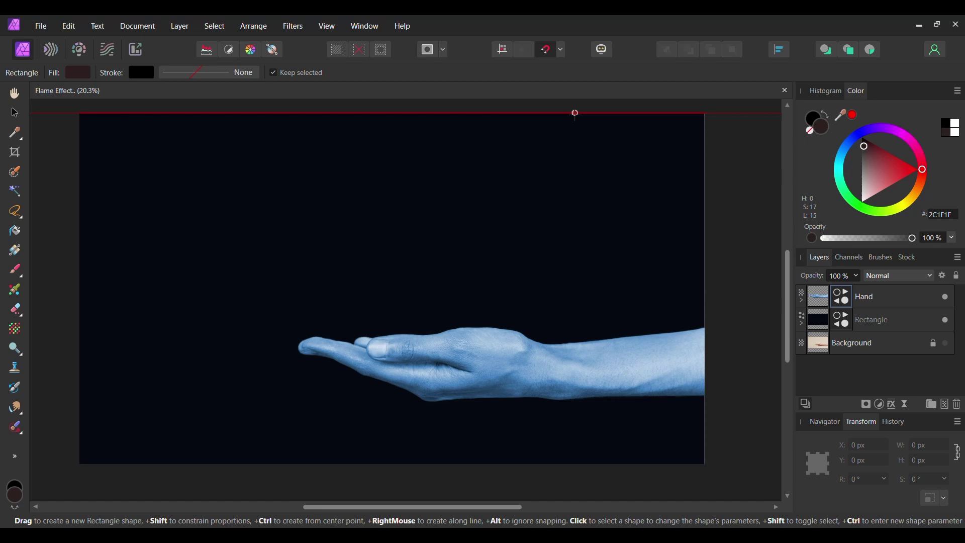
# - Add a new pixel layer and make a circular elliptical selection above the hand
pyautogui.press('v')
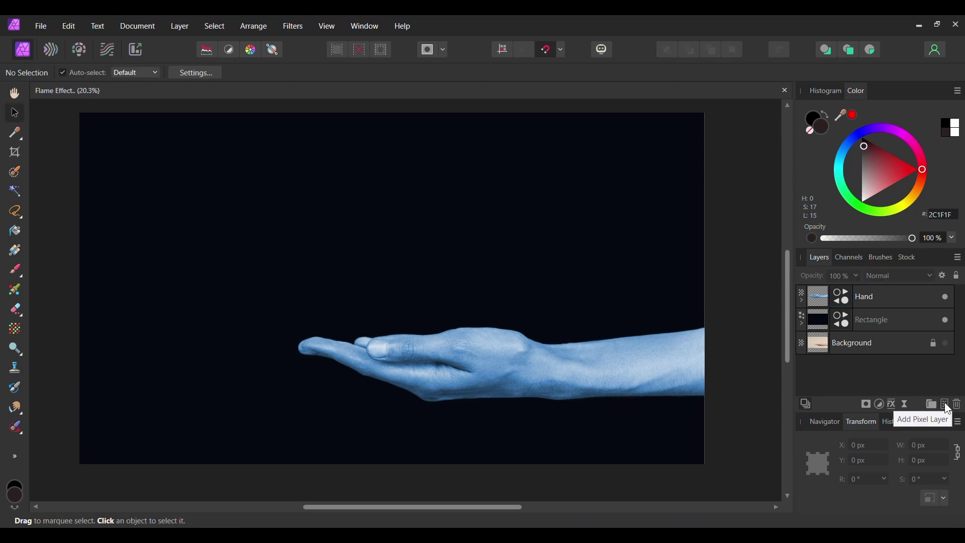
pyautogui.click(946, 405)
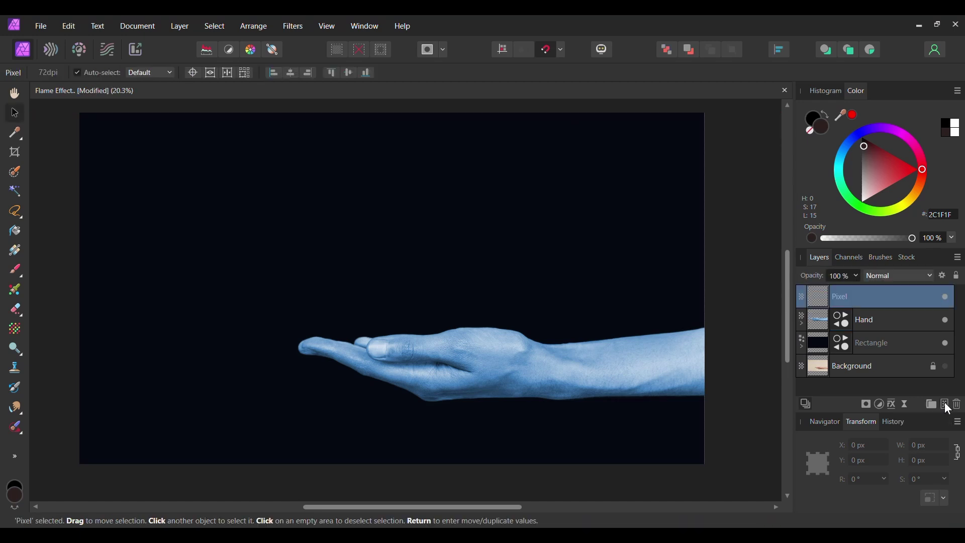
pyautogui.click(22, 213)
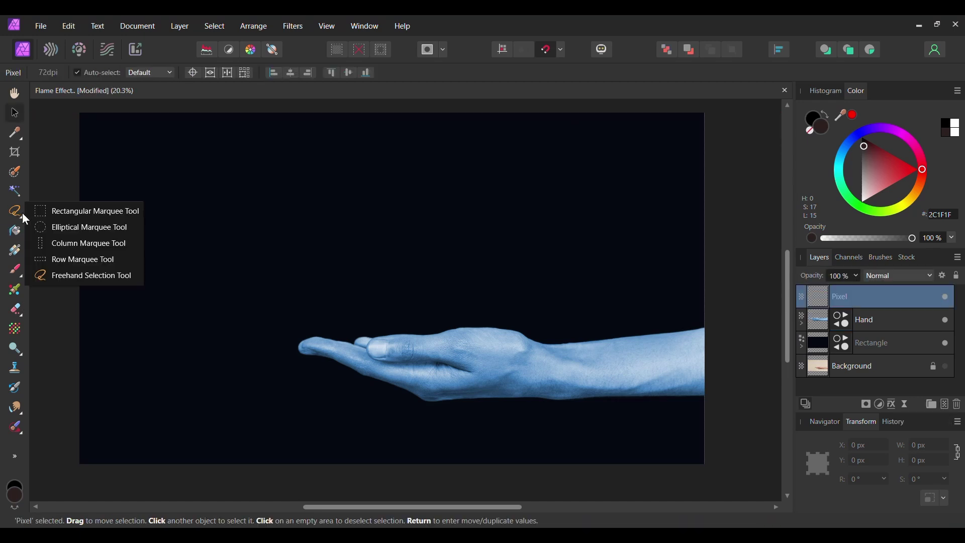
pyautogui.click(59, 229)
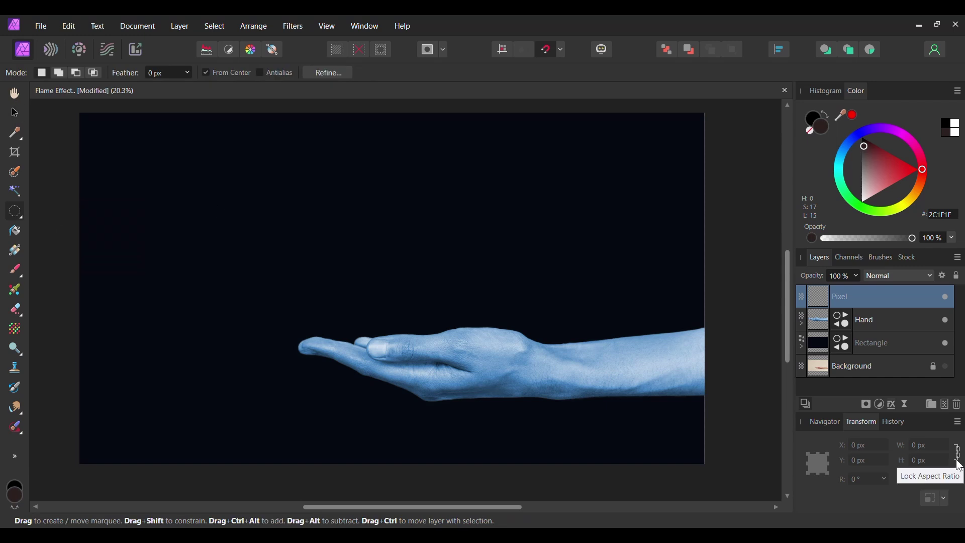
pyautogui.moveTo(418, 206); pyautogui.dragTo(480, 292)
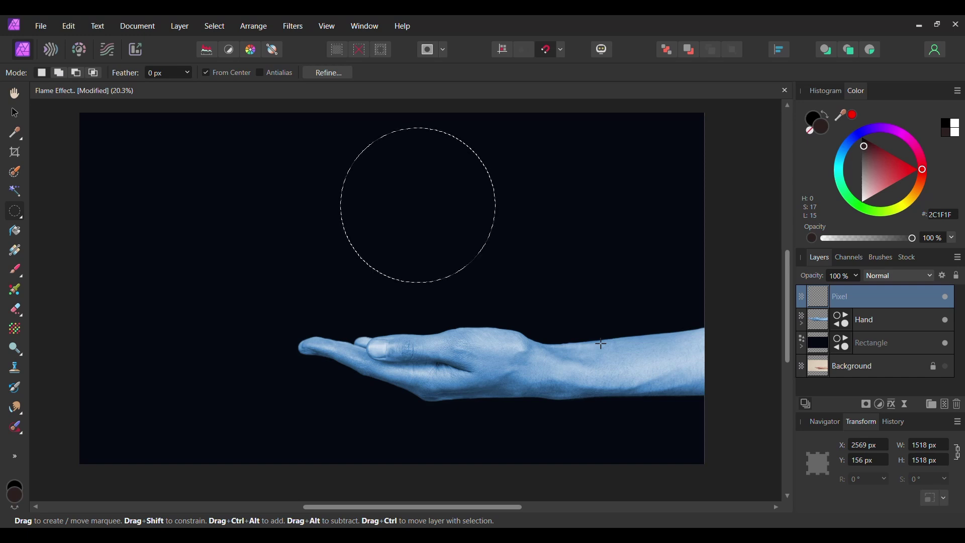
# - Fill the circle with the hand's sampled light blue #689DCC, then deselect
pyautogui.moveTo(841, 115); pyautogui.dragTo(411, 345)
pyautogui.click(15, 231)
pyautogui.click(853, 116)
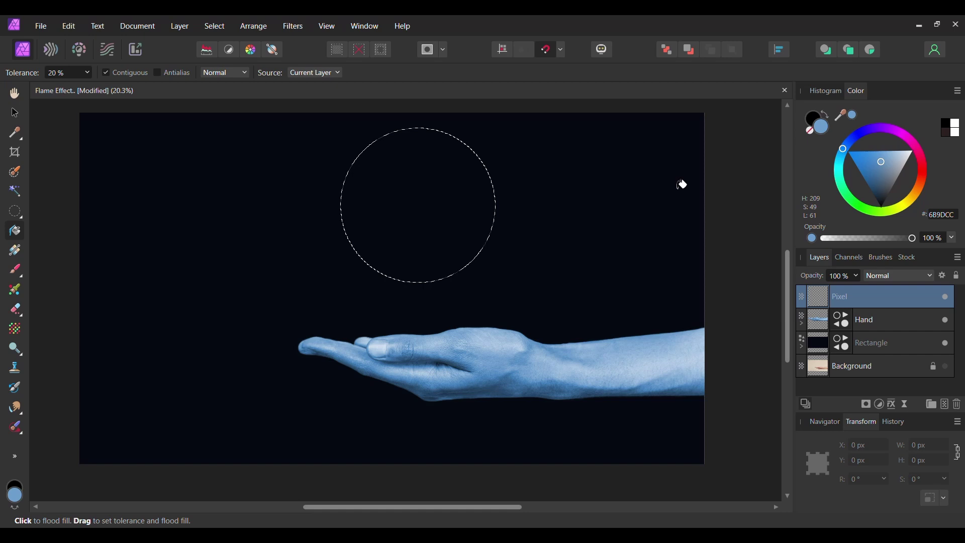
pyautogui.click(431, 186)
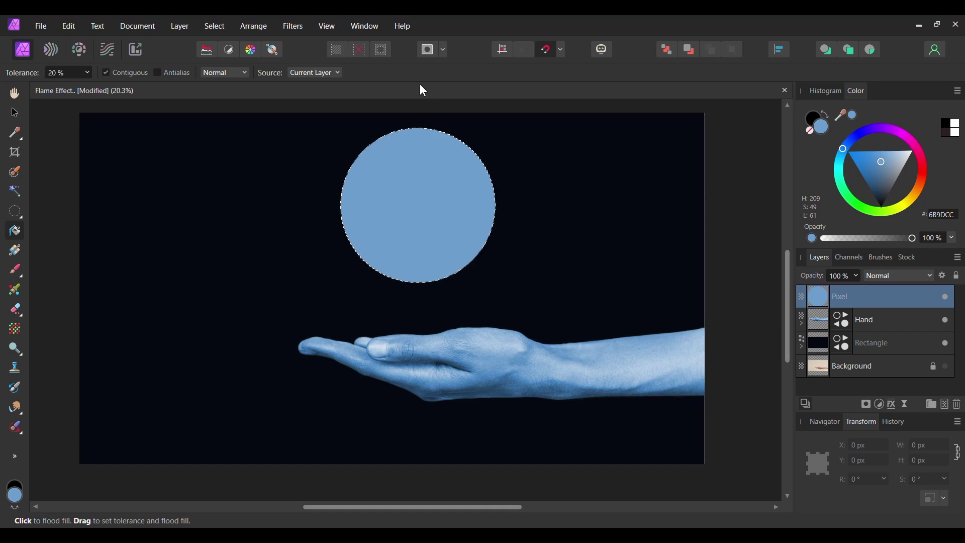
pyautogui.hotkey('ctrl', 'd')
# - Add a new pixel layer on top and name it 'Flame'
pyautogui.press('v')
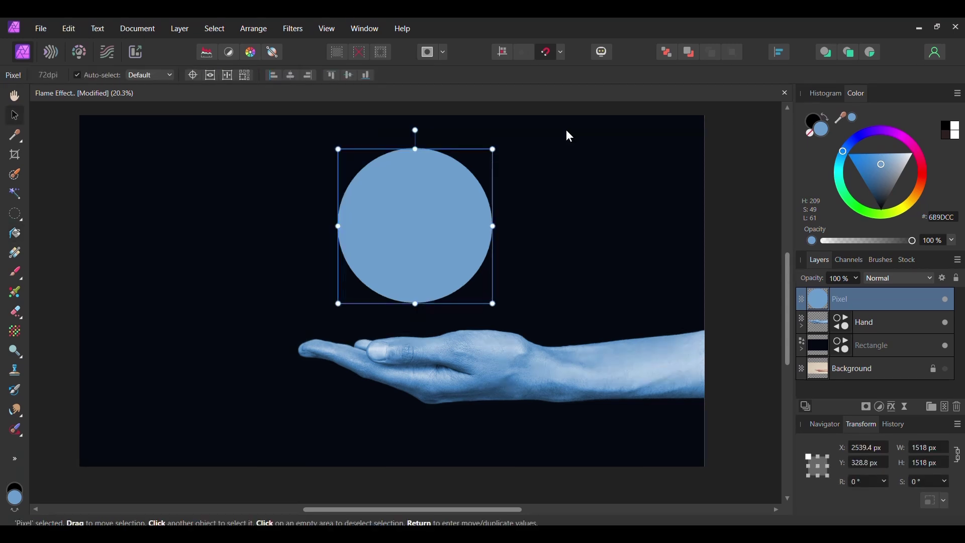
pyautogui.click(945, 407)
pyautogui.doubleClick(853, 296)
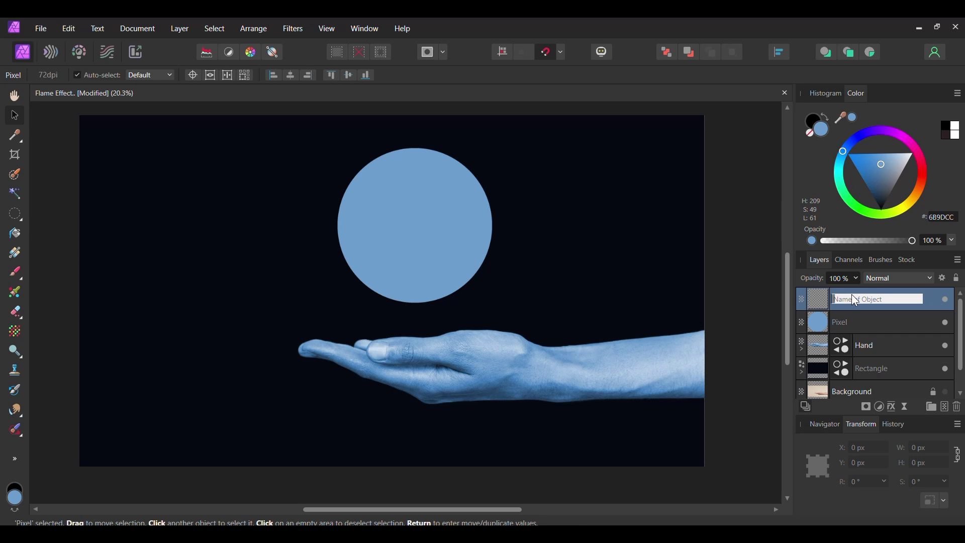
pyautogui.write('Flame')
pyautogui.press('Return')
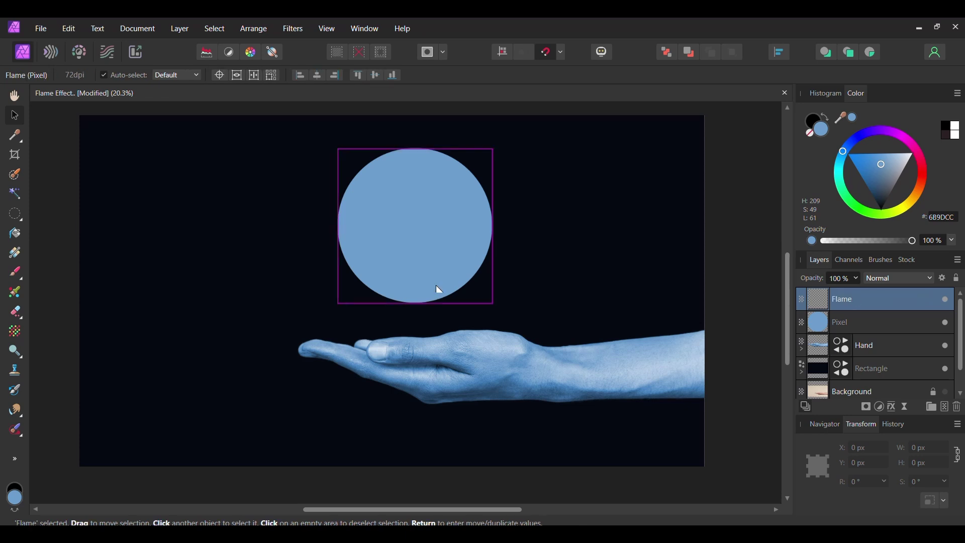
# - Choose the Paint Brush with black colour and the Dreamphography Smoke 1 Brush
pyautogui.press('b')
pyautogui.press('x')
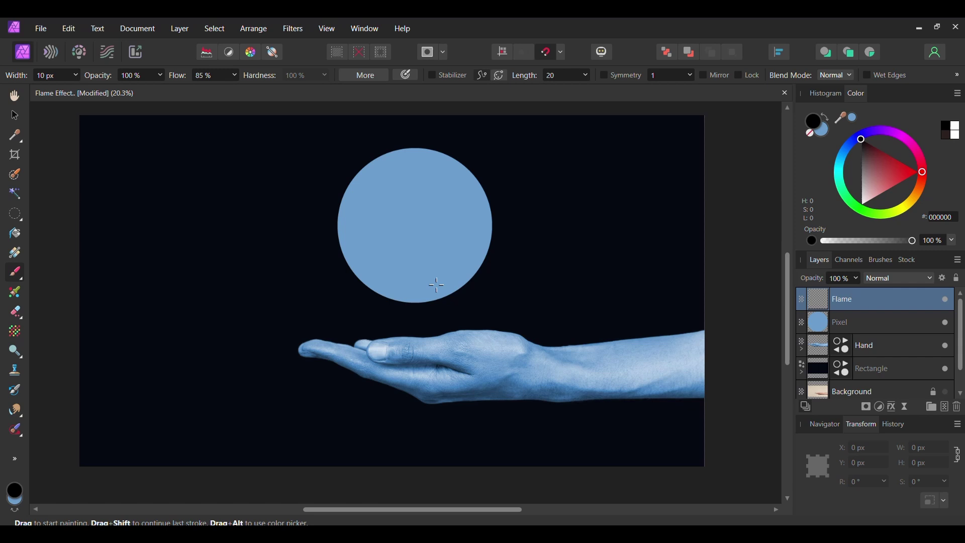
pyautogui.click(880, 259)
pyautogui.click(932, 278)
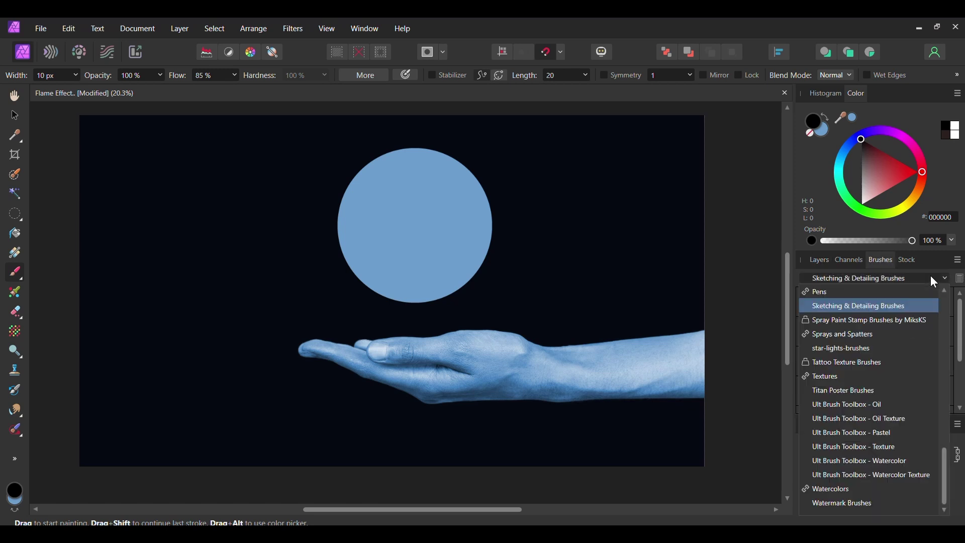
pyautogui.scroll(10, 852, 352)
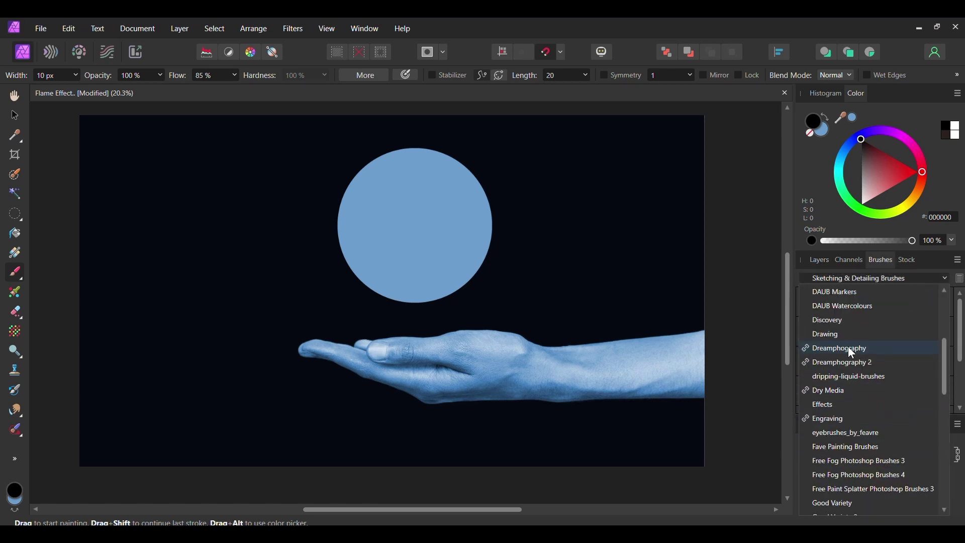
pyautogui.click(849, 348)
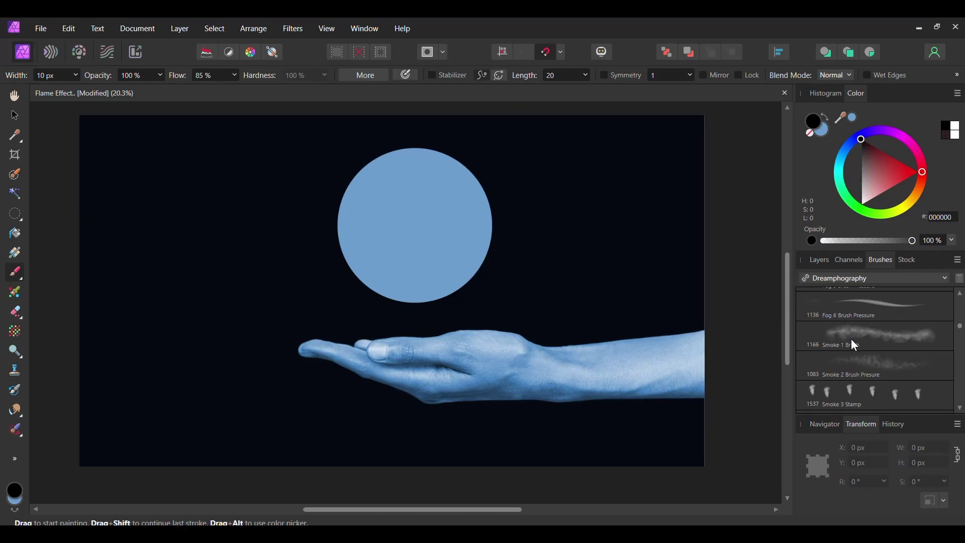
pyautogui.click(852, 338)
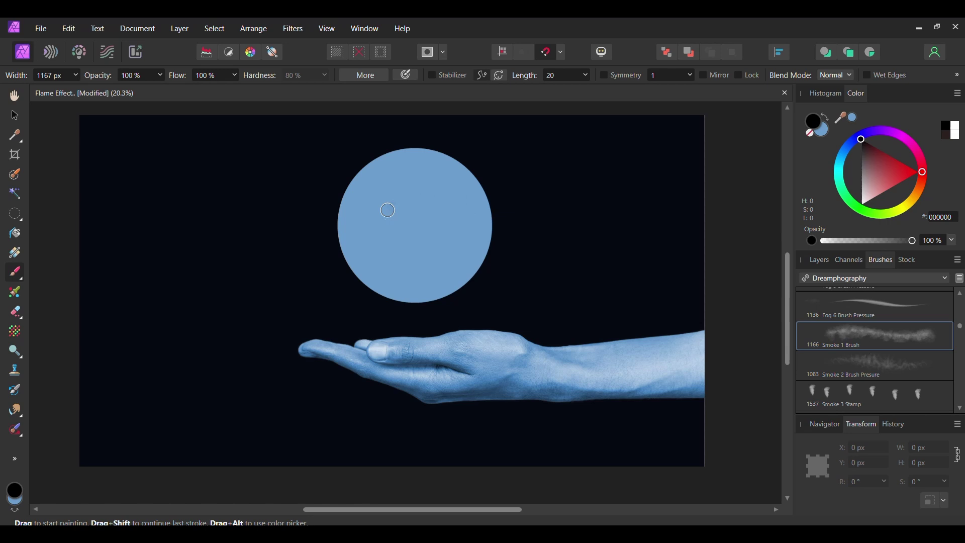
# - Paint Smoke 1 strokes over the circle, alternating black and blue #6B9DCC, with a slightly smaller brush
pyautogui.moveTo(358, 245); pyautogui.dragTo(382, 274)
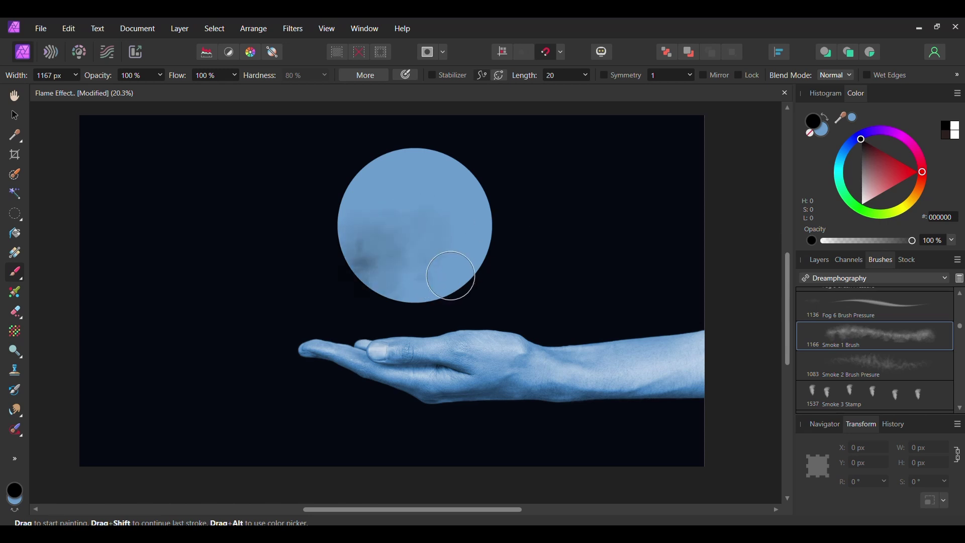
pyautogui.moveTo(448, 267); pyautogui.dragTo(419, 283)
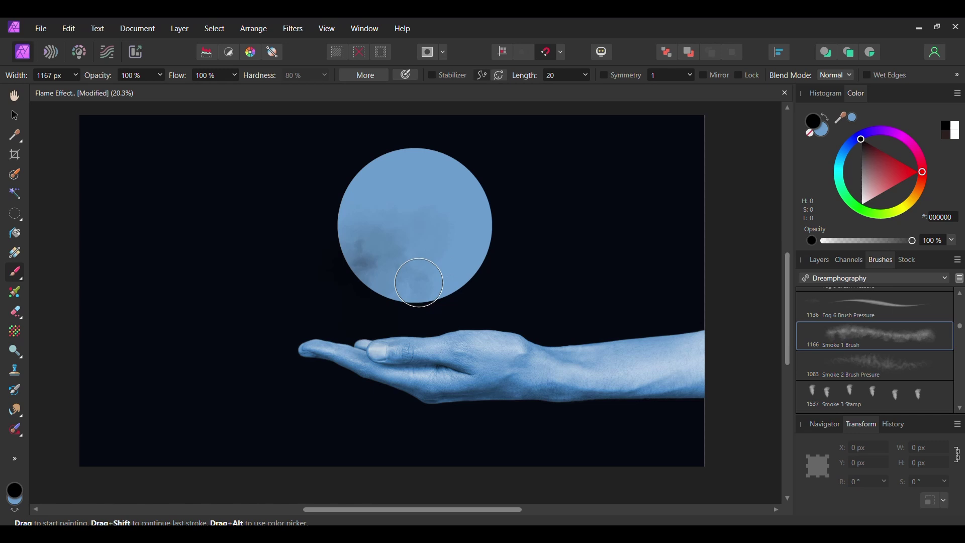
pyautogui.keyDown('alt'); pyautogui.click(418, 283); pyautogui.keyUp('alt')
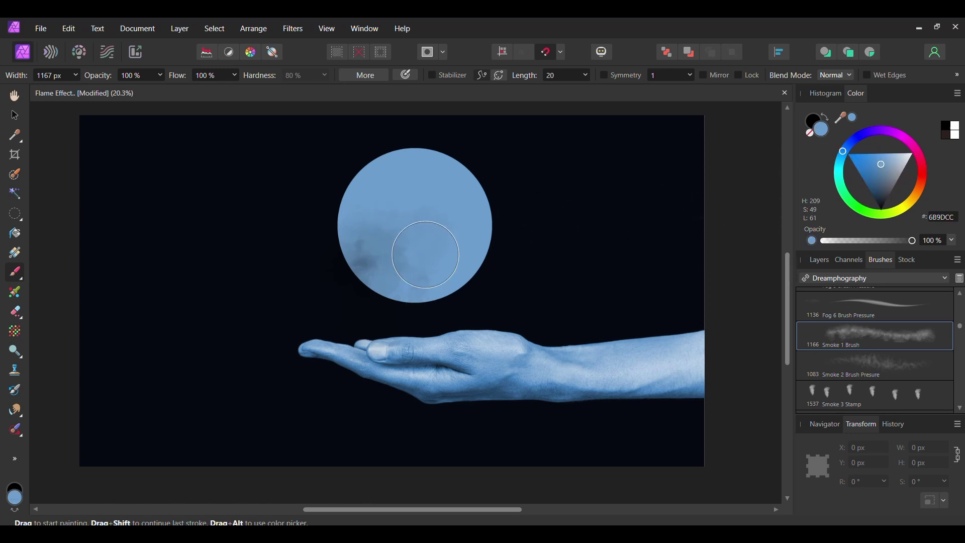
pyautogui.click(818, 126)
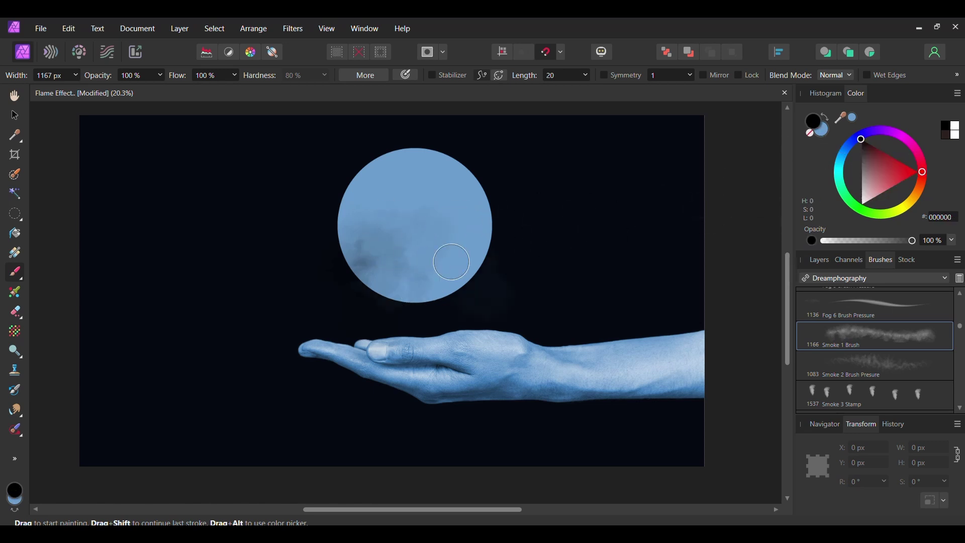
pyautogui.press('[')
pyautogui.press('[')
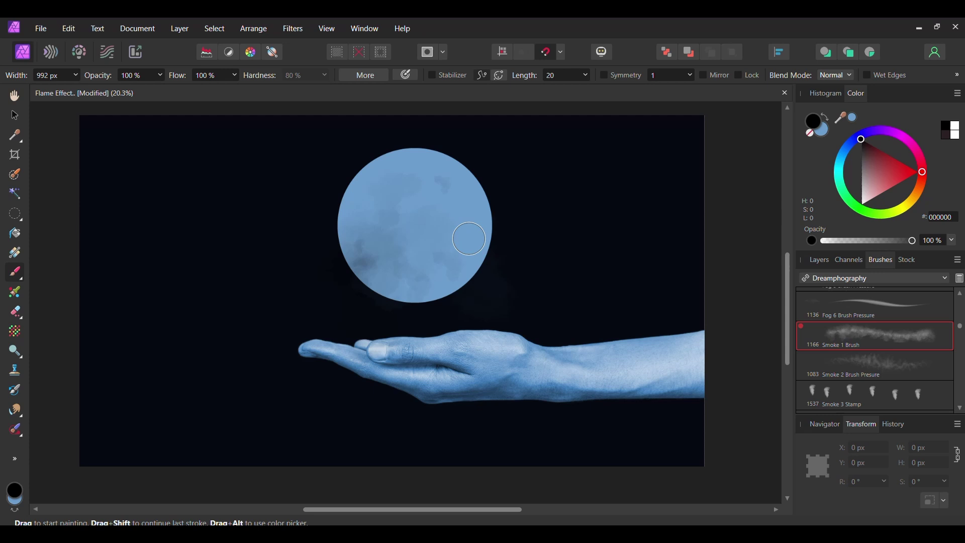
pyautogui.keyDown('alt'); pyautogui.click(407, 194); pyautogui.keyUp('alt')
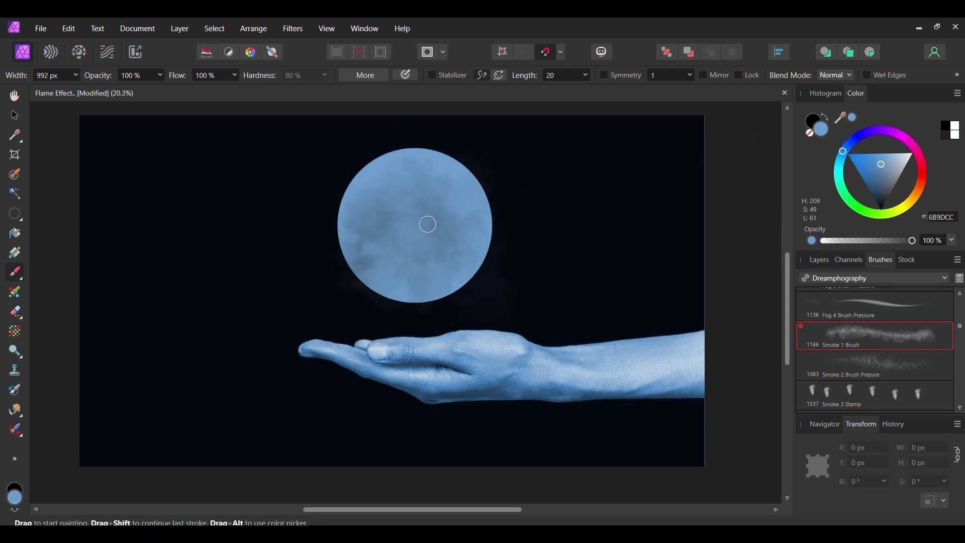
pyautogui.press('F7')
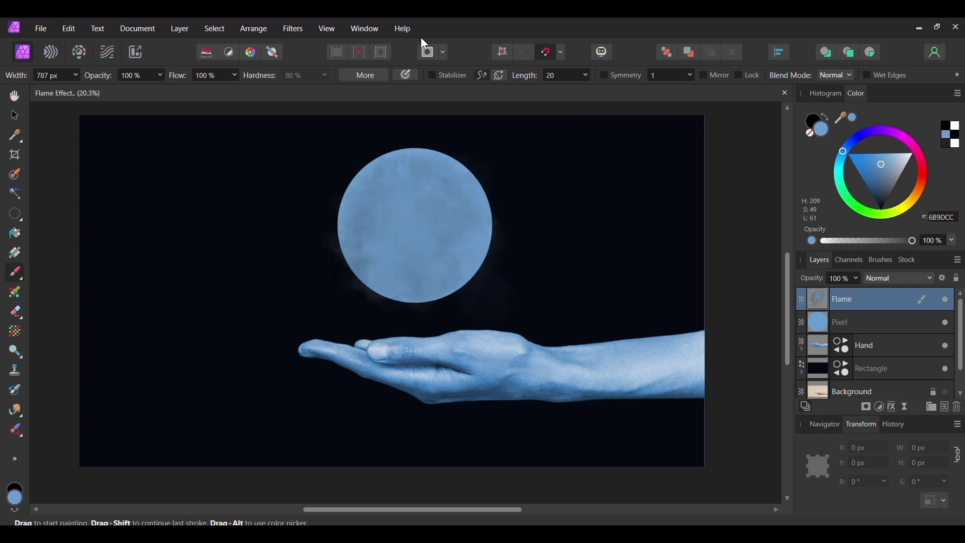
# - Hide the Pixel layer holding the solid blue circle
pyautogui.click(945, 324)
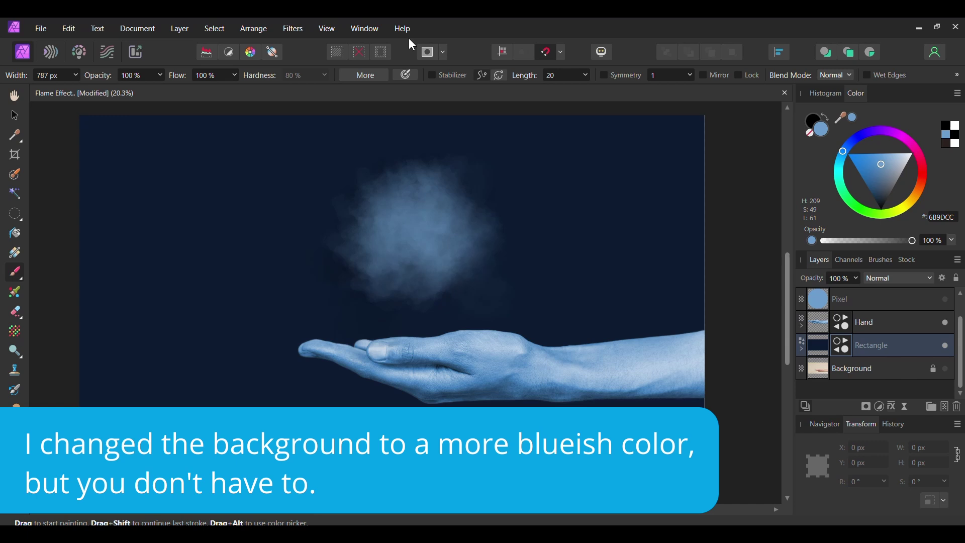
# - Set up a smaller Smudge Brush using Basic 256 Round Light Brush on the Flame layer
pyautogui.click(16, 410)
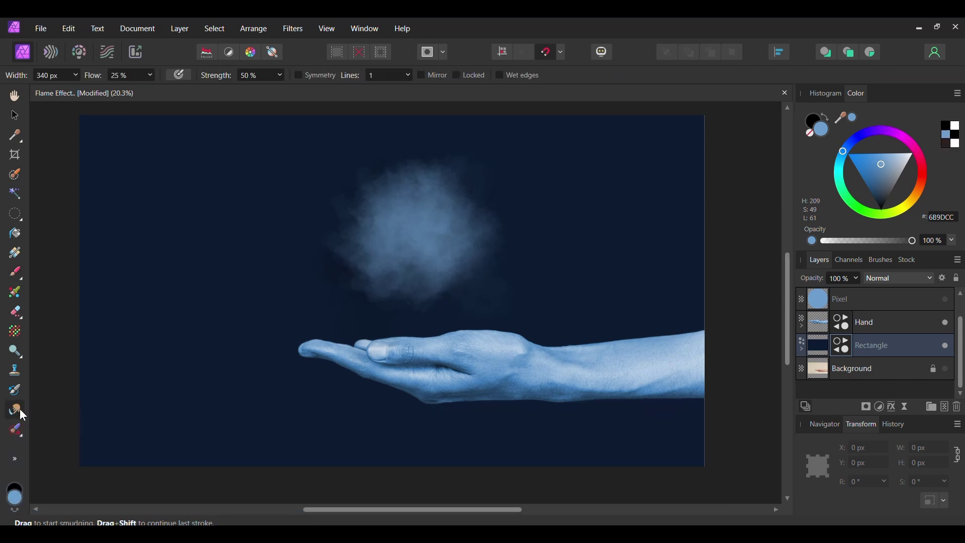
pyautogui.click(881, 260)
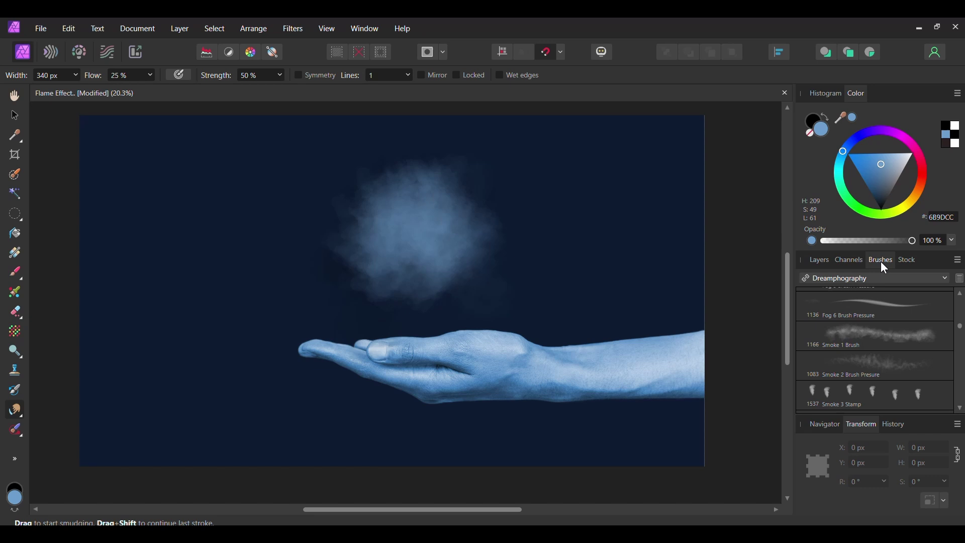
pyautogui.click(887, 278)
pyautogui.click(876, 394)
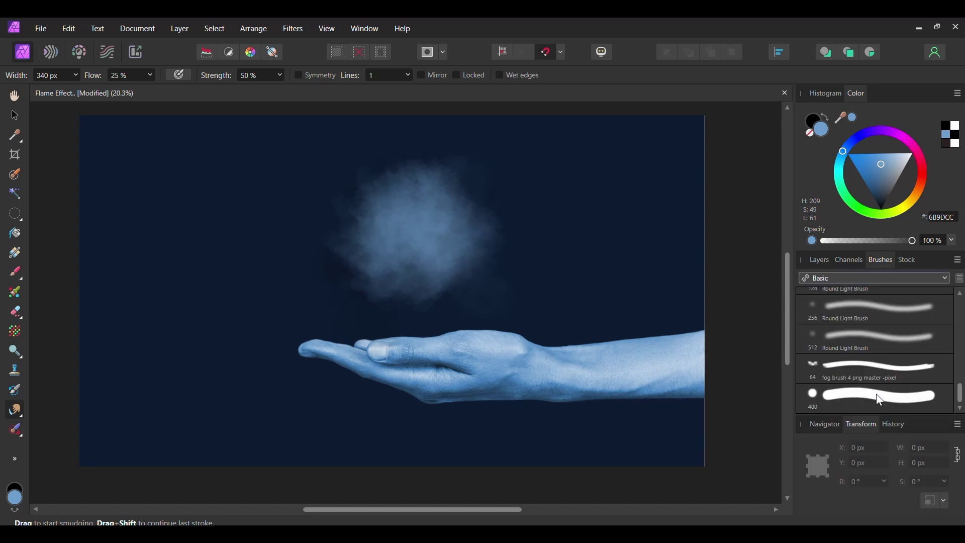
pyautogui.click(850, 313)
pyautogui.click(820, 260)
pyautogui.click(829, 300)
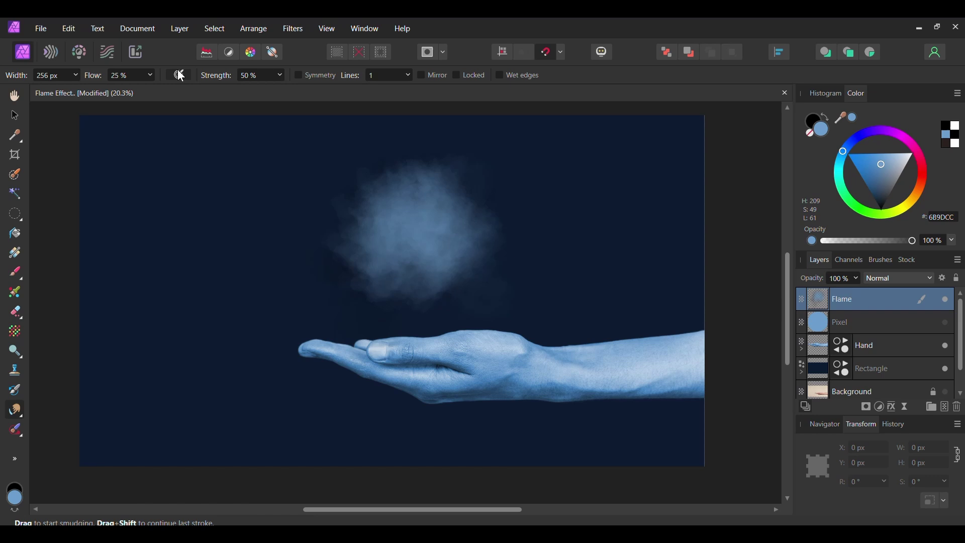
pyautogui.press('[')
pyautogui.press('[')
pyautogui.press('[')
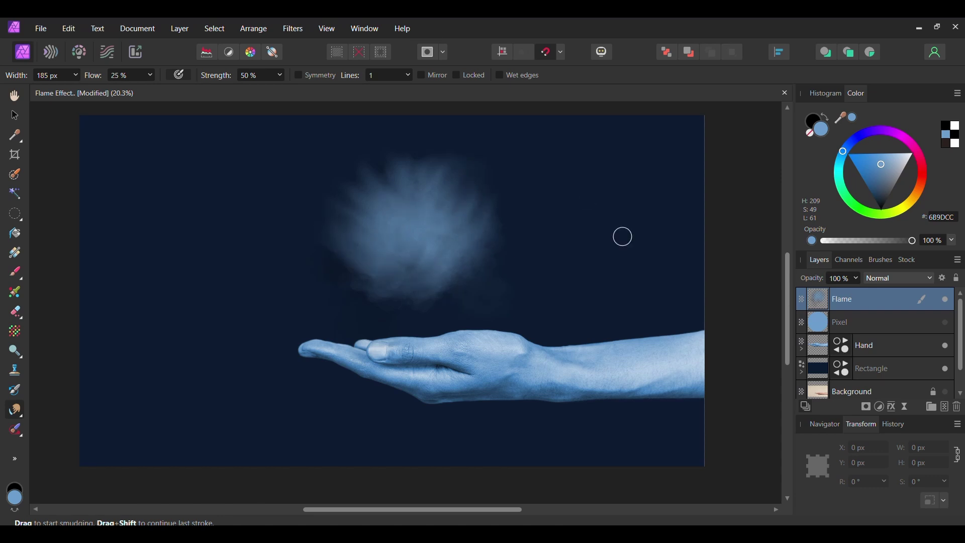
# - Place the fire-1842140_1280 photo onto the canvas and set its blend mode to Screen
pyautogui.hotkey('ctrl', 'o')
pyautogui.click(118, 204)
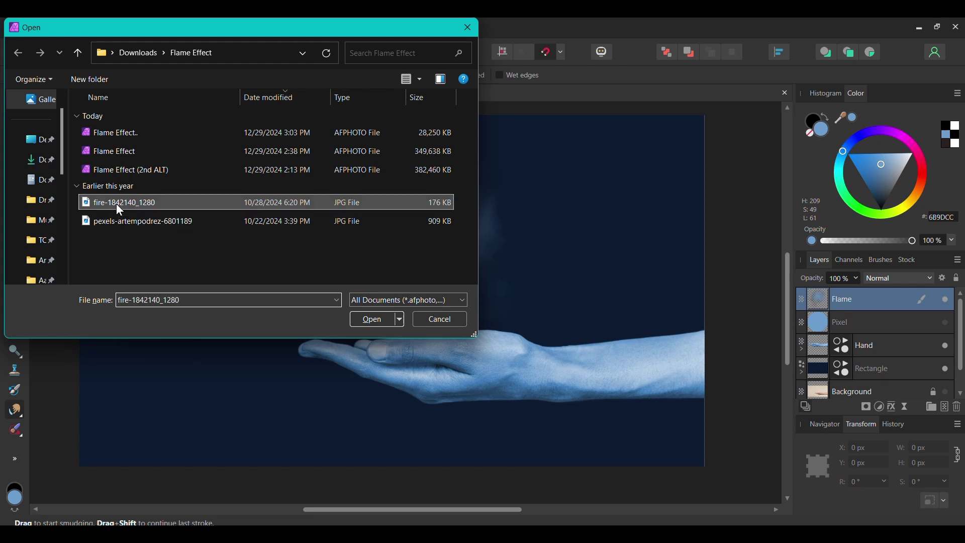
pyautogui.moveTo(119, 209); pyautogui.dragTo(548, 249)
pyautogui.click(436, 324)
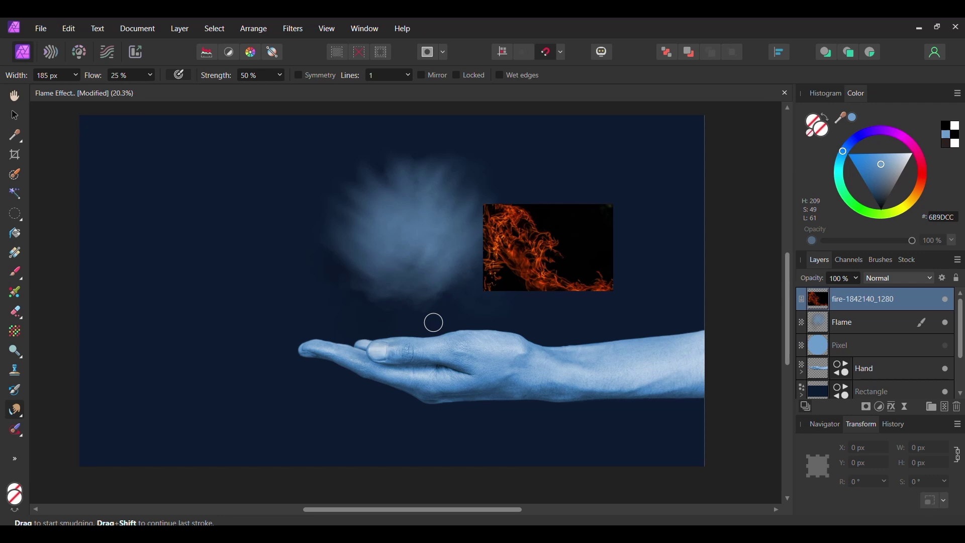
pyautogui.click(878, 277)
pyautogui.click(888, 395)
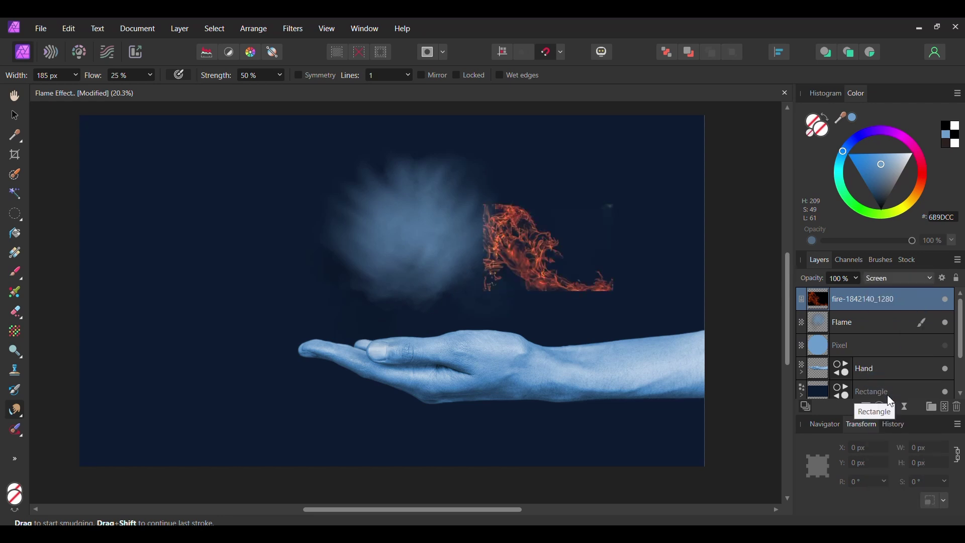
# - Rotate the fire photo roughly upside down, enlarge it, and position it over the smoke puff
pyautogui.press('v')
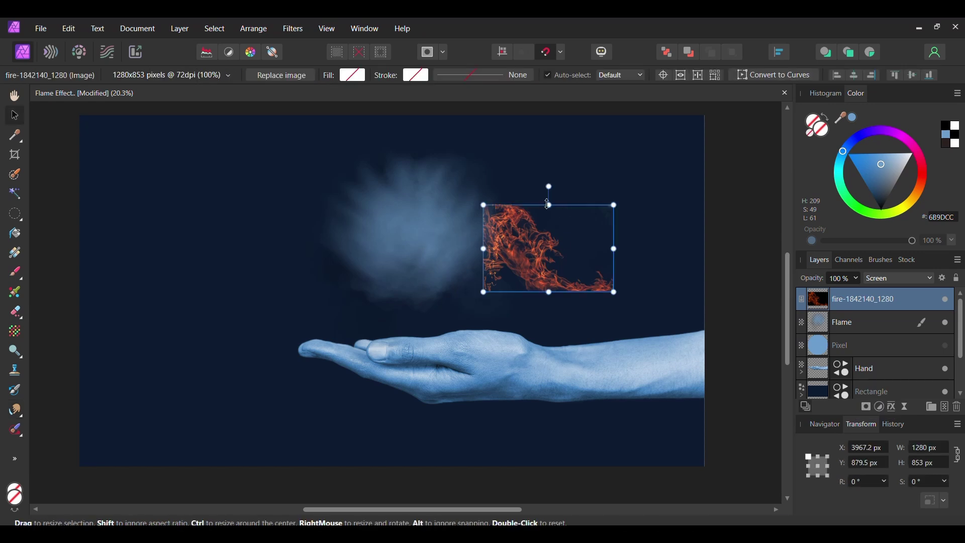
pyautogui.moveTo(545, 188); pyautogui.dragTo(553, 362)
pyautogui.moveTo(485, 200); pyautogui.dragTo(362, 123)
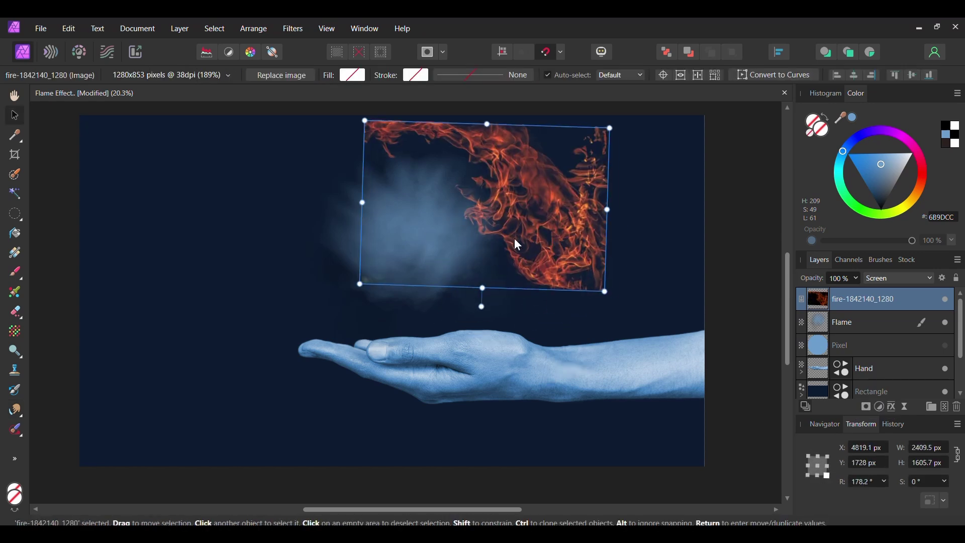
pyautogui.moveTo(514, 237); pyautogui.dragTo(445, 245)
pyautogui.moveTo(255, 120); pyautogui.dragTo(209, 104)
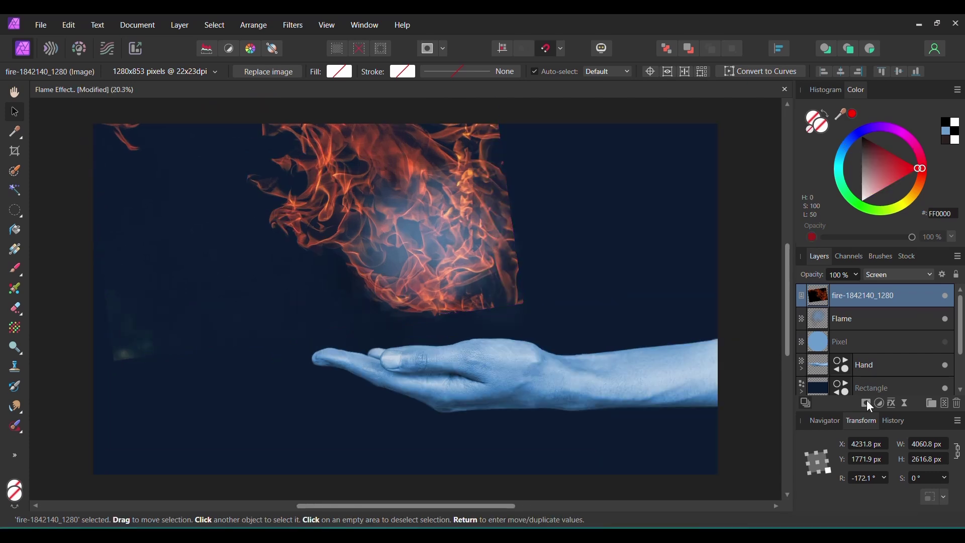
# - Add a mask to the fire layer and pick a black soft round brush from the Basic category
pyautogui.click(867, 403)
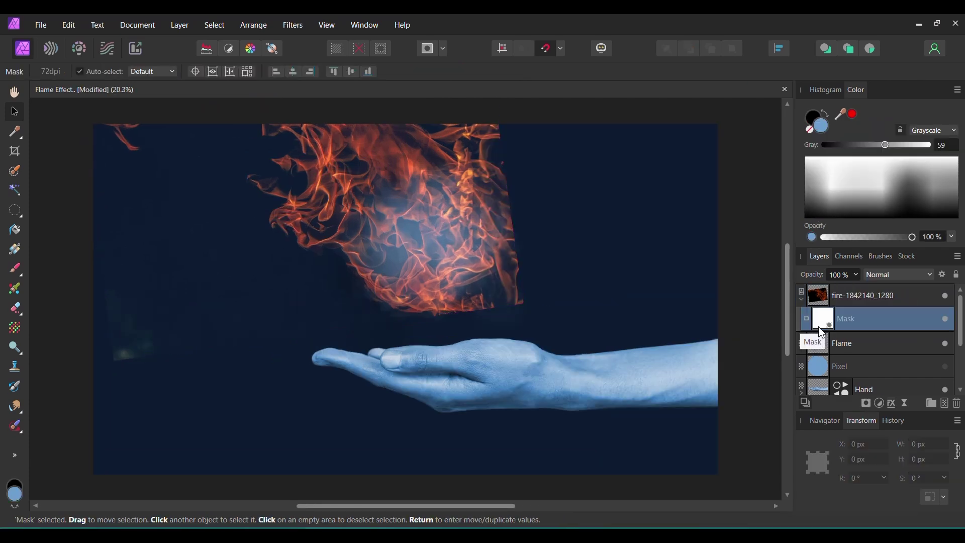
pyautogui.press('b')
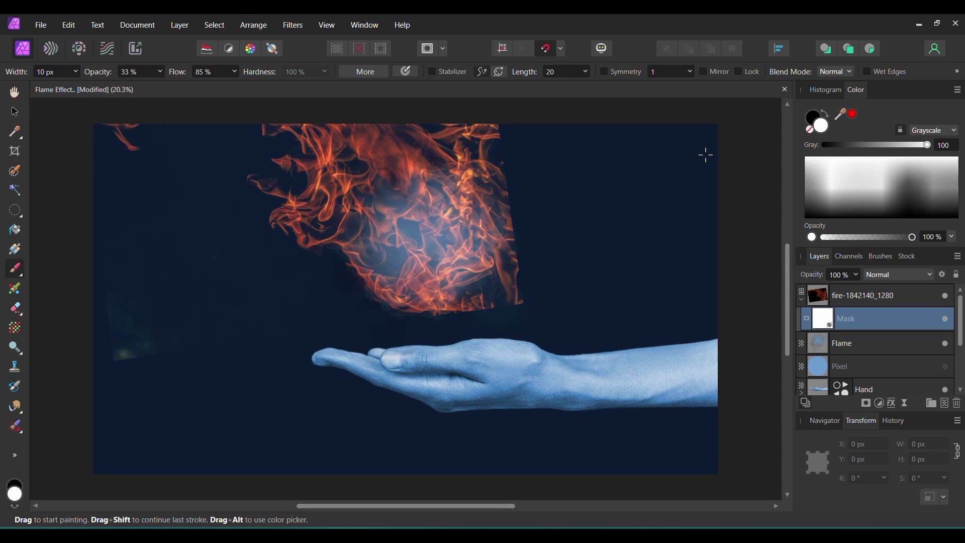
pyautogui.click(814, 117)
pyautogui.click(875, 258)
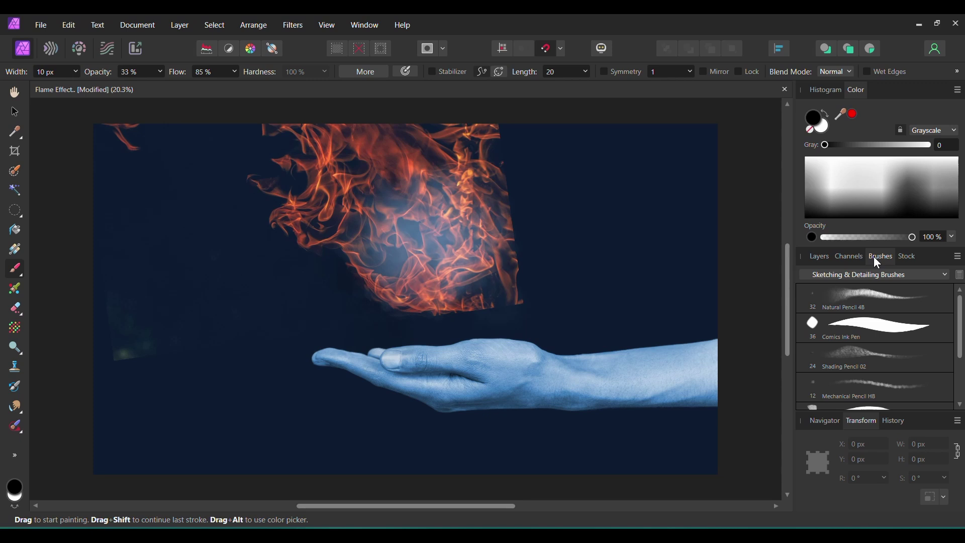
pyautogui.click(874, 274)
pyautogui.click(859, 372)
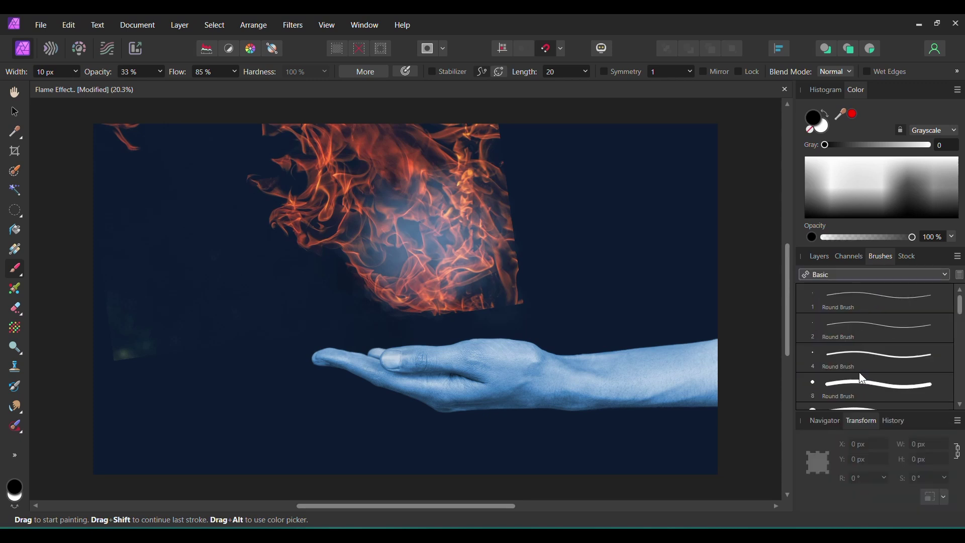
pyautogui.scroll(-1, 859, 372)
pyautogui.click(843, 341)
pyautogui.click(819, 256)
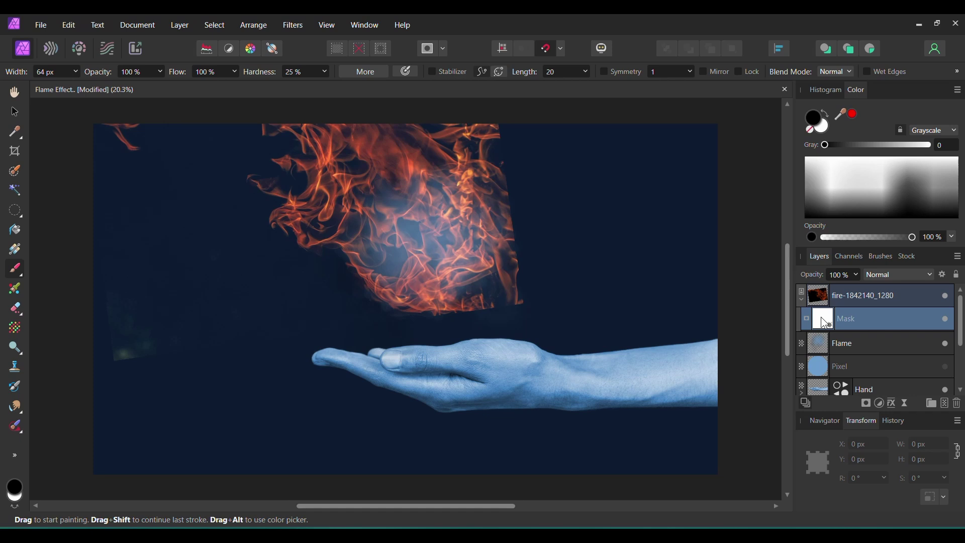
# - Paint away the fire photo's top, left and bottom edges with a 342 px, then 210 px brush
pyautogui.press(']')
pyautogui.moveTo(472, 136)
pyautogui.mouseDown()
pyautogui.moveTo(431, 123)
pyautogui.moveTo(350, 123)
pyautogui.moveTo(333, 136)
pyautogui.moveTo(308, 211)
pyautogui.moveTo(314, 151)
pyautogui.mouseUp()
pyautogui.moveTo(518, 259); pyautogui.dragTo(491, 305)
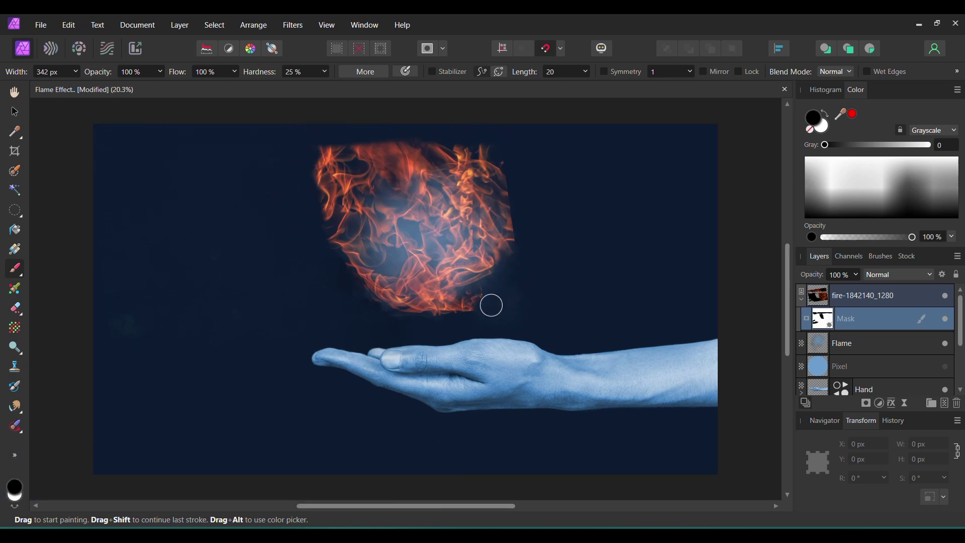
pyautogui.moveTo(330, 138); pyautogui.dragTo(318, 226)
pyautogui.press('[')
pyautogui.press('[')
pyautogui.moveTo(334, 149)
pyautogui.mouseDown()
pyautogui.moveTo(352, 186)
pyautogui.moveTo(337, 168)
pyautogui.moveTo(372, 150)
pyautogui.moveTo(402, 176)
pyautogui.moveTo(409, 143)
pyautogui.moveTo(437, 174)
pyautogui.moveTo(452, 142)
pyautogui.moveTo(479, 186)
pyautogui.moveTo(476, 146)
pyautogui.moveTo(506, 183)
pyautogui.moveTo(514, 257)
pyautogui.mouseUp()
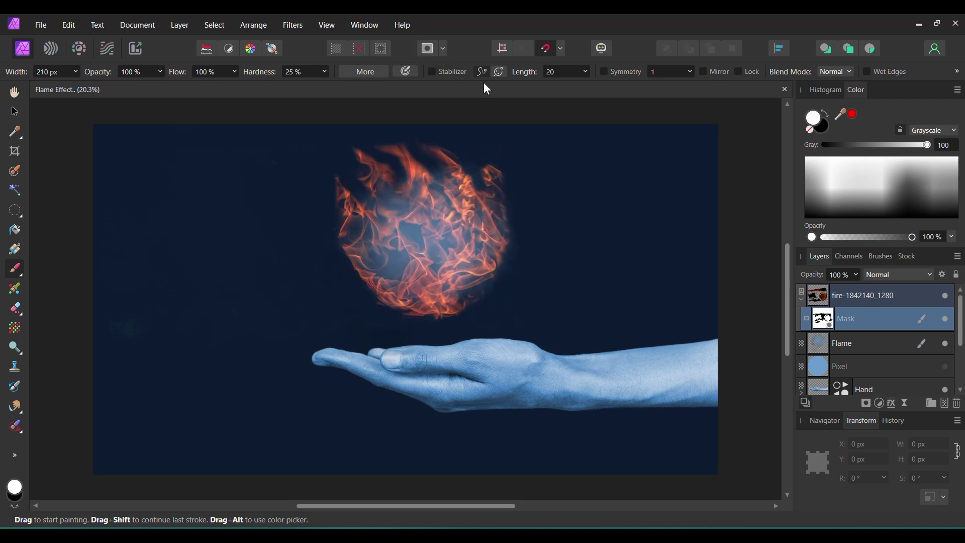
# - Hide the smoke Flame layer and Rasterize & Trim the masked fire layer
pyautogui.click(946, 345)
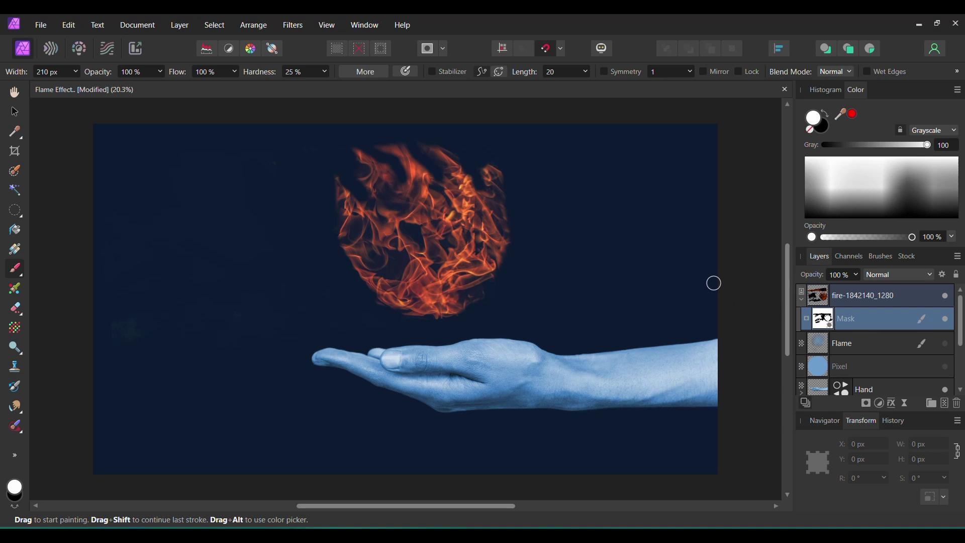
pyautogui.click(862, 297)
pyautogui.click(801, 300)
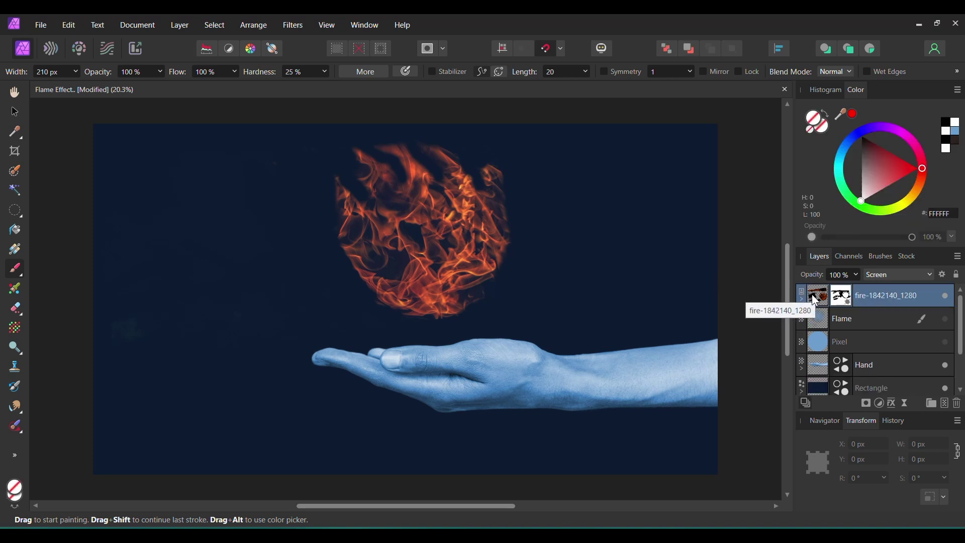
pyautogui.rightClick(822, 303)
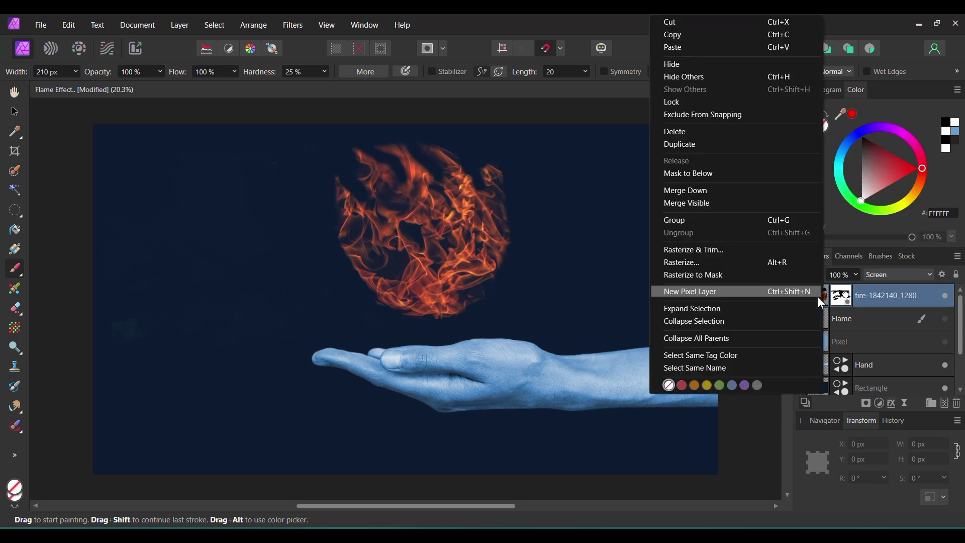
pyautogui.click(727, 251)
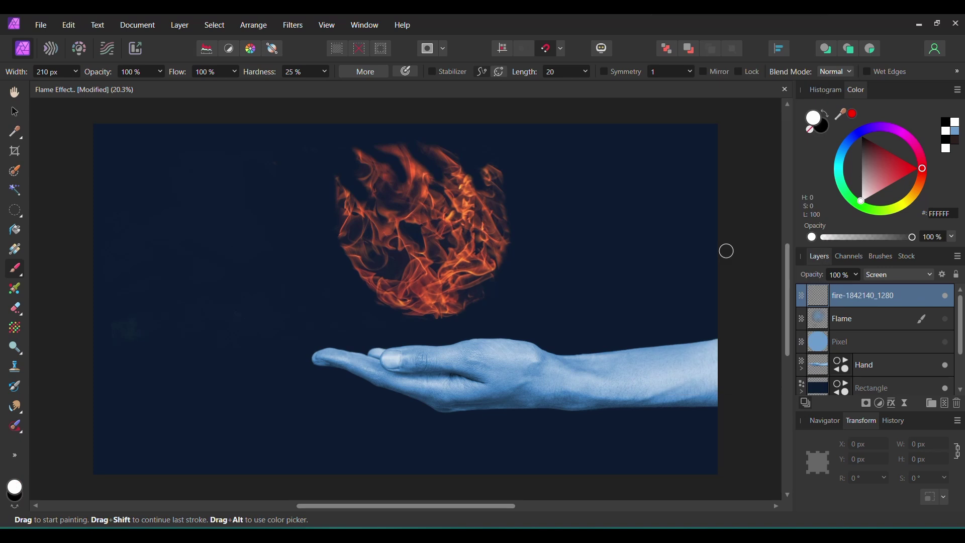
# - Rename the rasterized fire layer to 'Flame'
pyautogui.doubleClick(903, 300)
pyautogui.write('Flame')
pyautogui.press('Return')
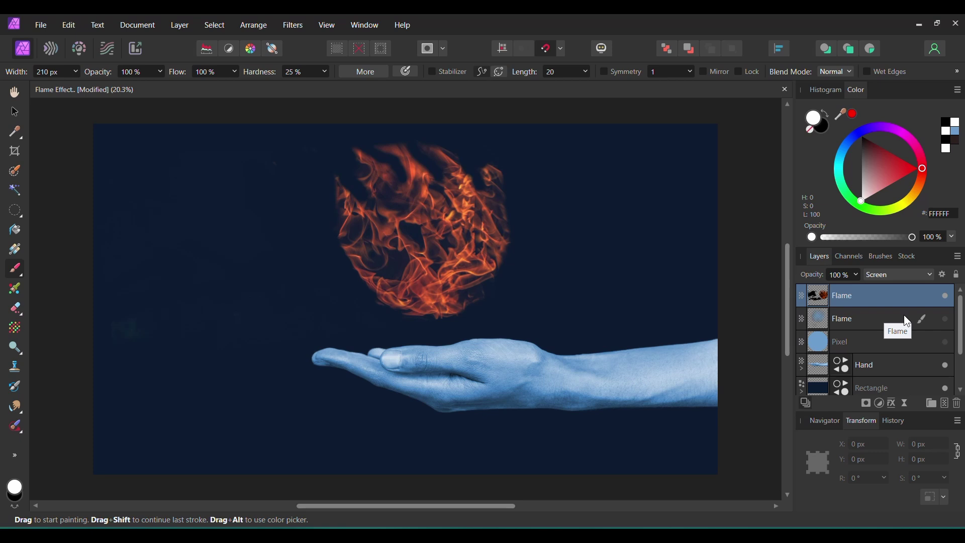
pyautogui.click(879, 404)
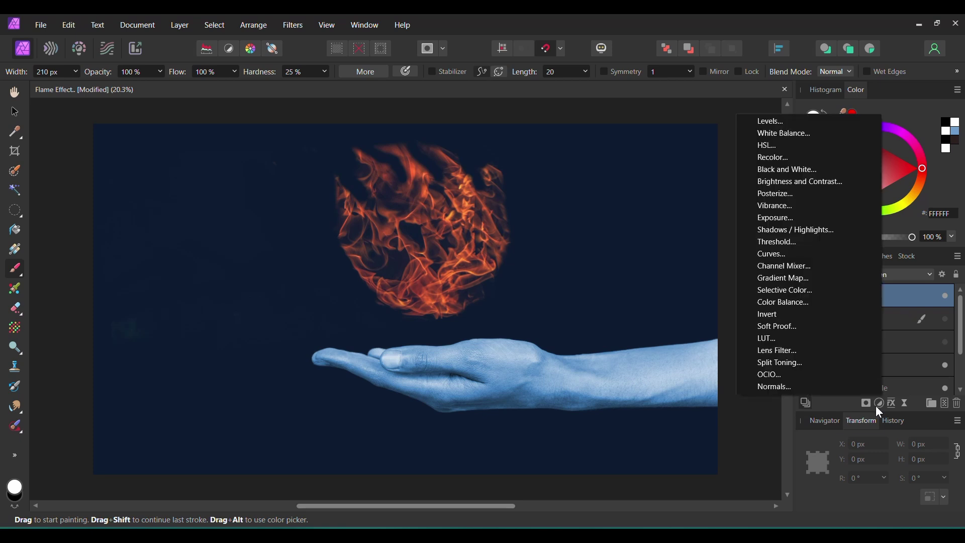
# - Add a Recolor adjustment with Hue 177°, Saturation 83% and Lightness -10%
pyautogui.click(798, 155)
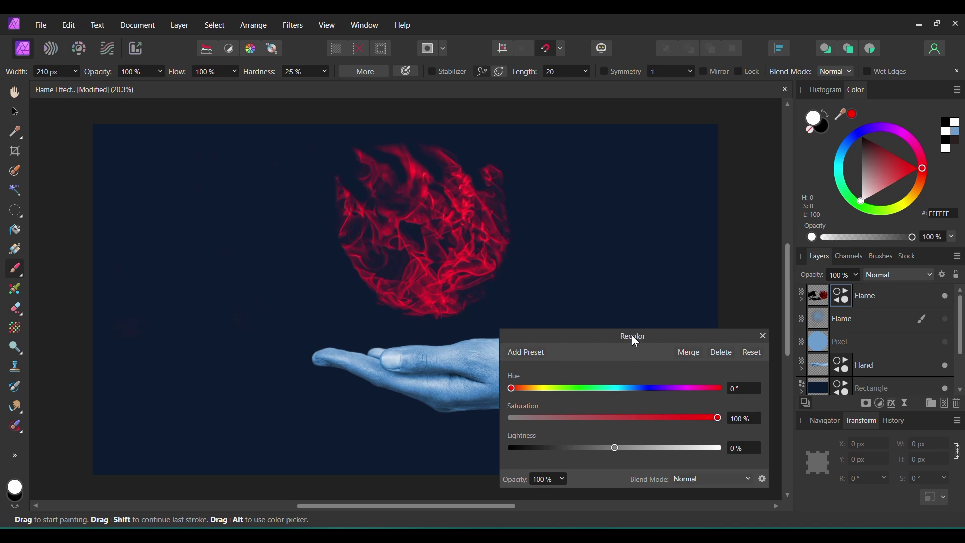
pyautogui.moveTo(644, 334); pyautogui.dragTo(781, 149)
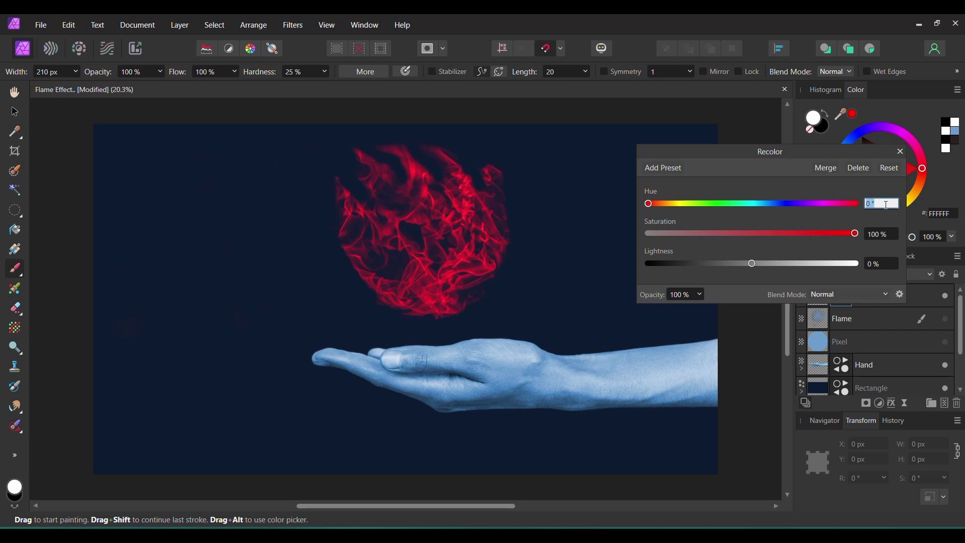
pyautogui.write('177')
pyautogui.press('Return')
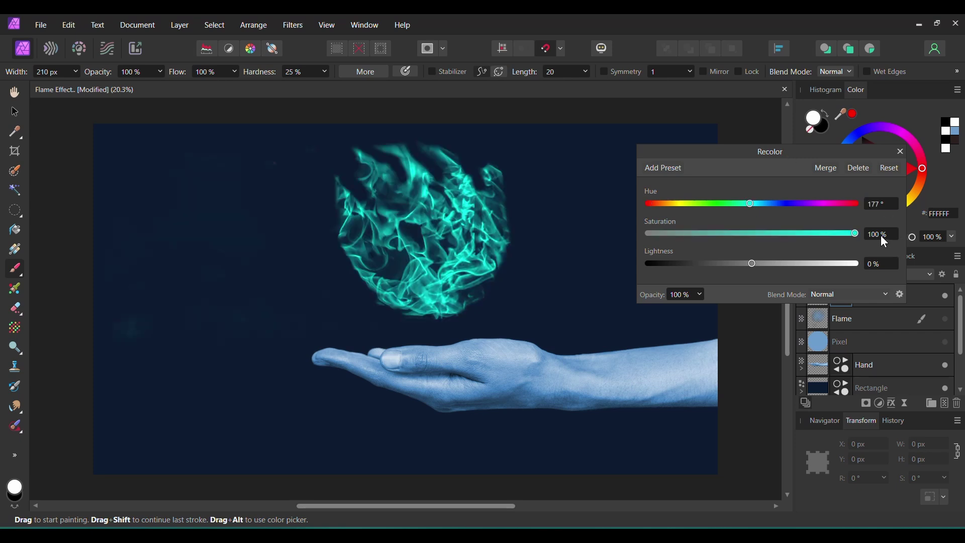
pyautogui.write('83')
pyautogui.press('Return')
pyautogui.write('-10')
pyautogui.press('Return')
pyautogui.click(901, 151)
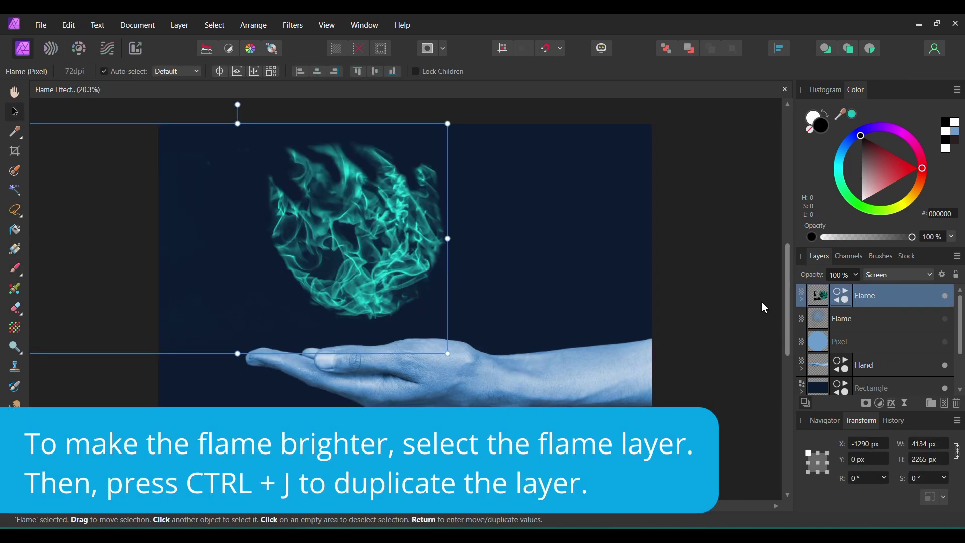
# - Duplicate the teal Flame layer and group both copies into an expanded group named 'Flame'
pyautogui.hotkey('ctrl', 'j')
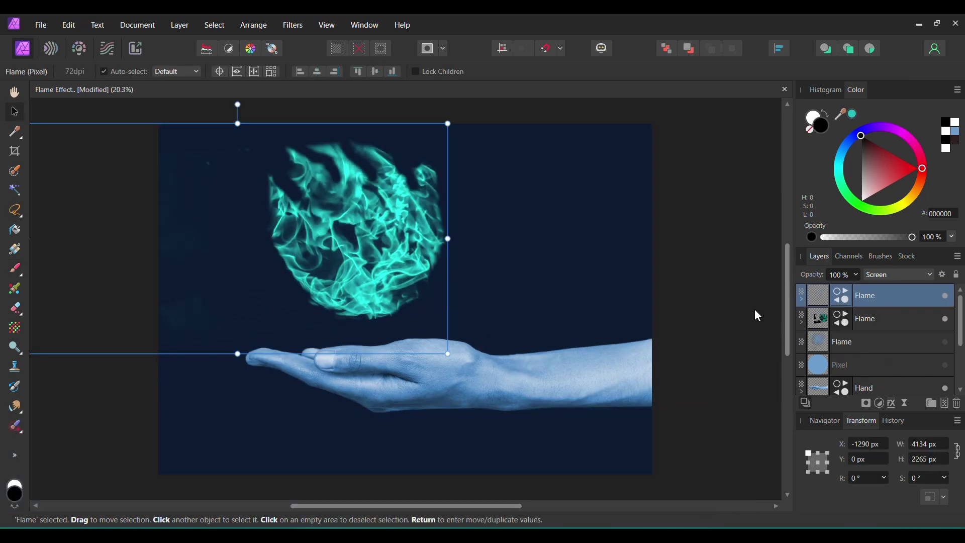
pyautogui.keyDown('shift'); pyautogui.click(889, 322); pyautogui.keyUp('shift')
pyautogui.hotkey('ctrl', 'g')
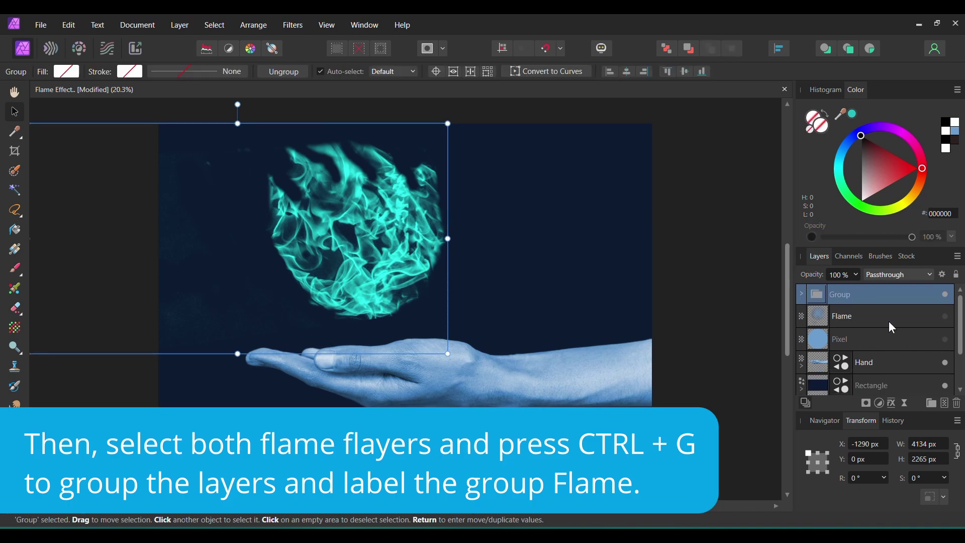
pyautogui.doubleClick(852, 297)
pyautogui.write('Flame')
pyautogui.press('Return')
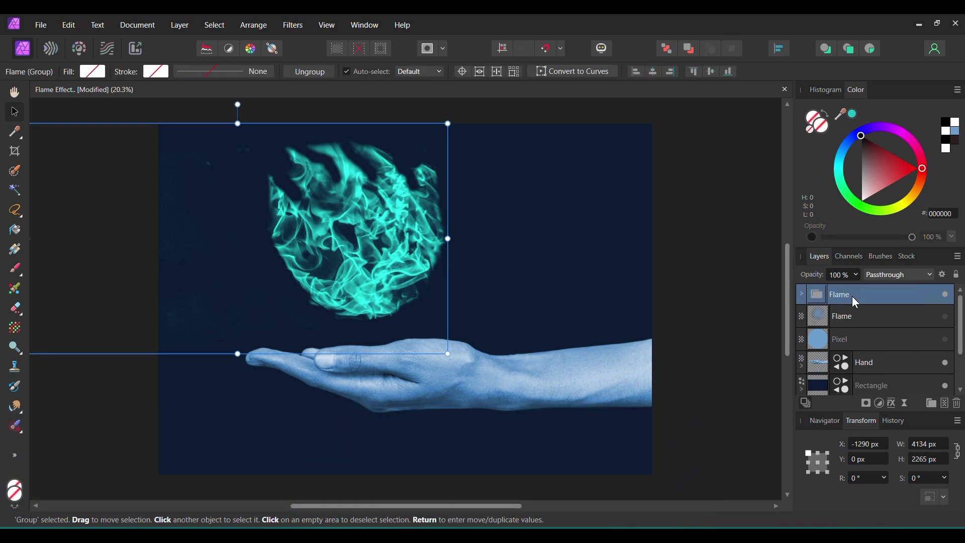
pyautogui.click(799, 295)
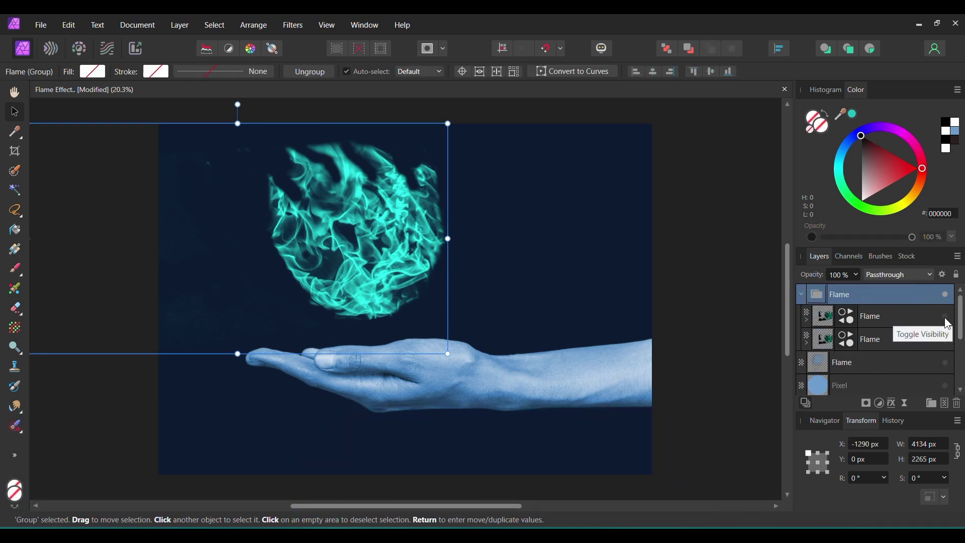